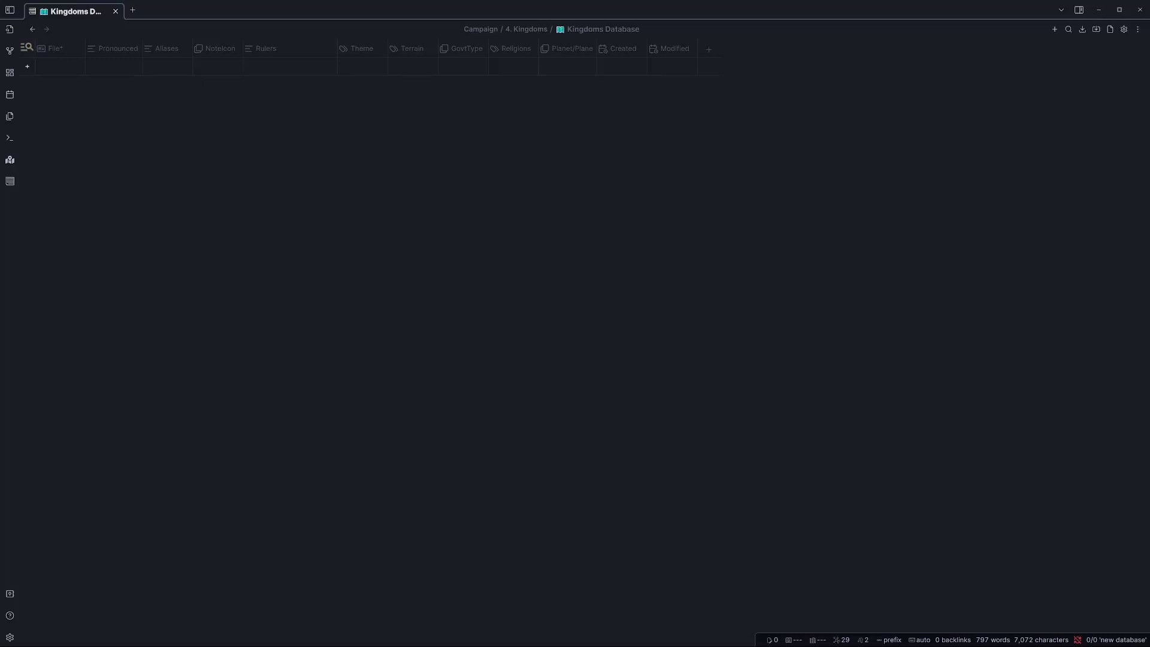
Create a new Kingdoms Database row with the filename 'Voborn'
{"action": "left_click", "coordinate": [1054, 29]}
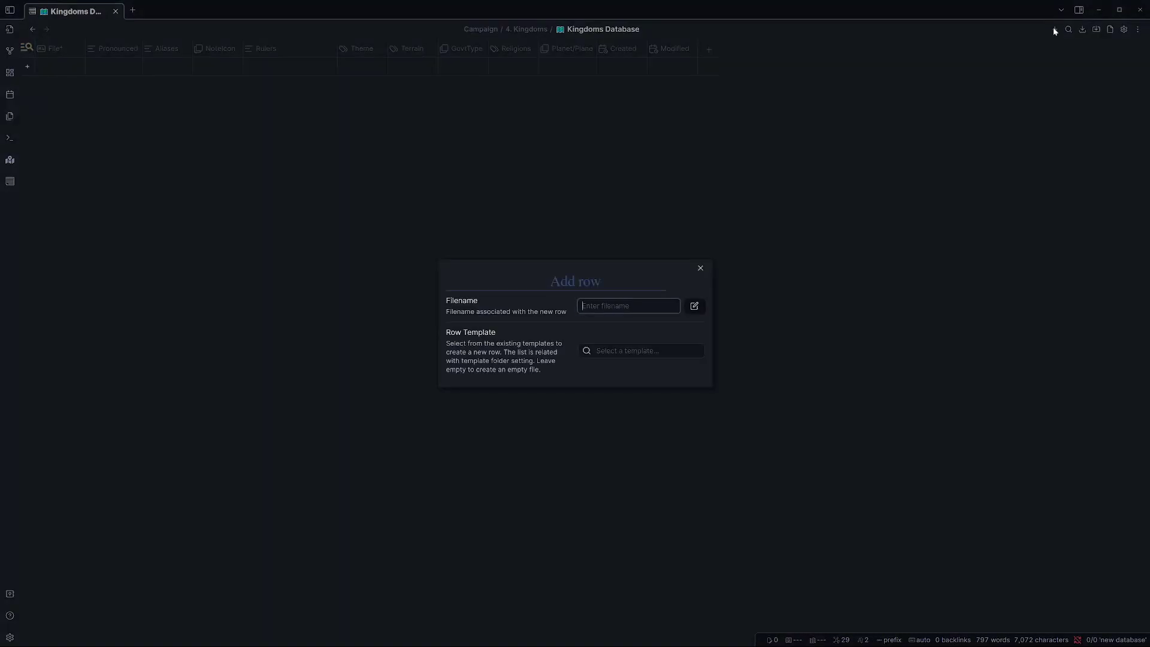
{"action": "type", "text": "Vob"}
{"action": "type", "text": "orn"}
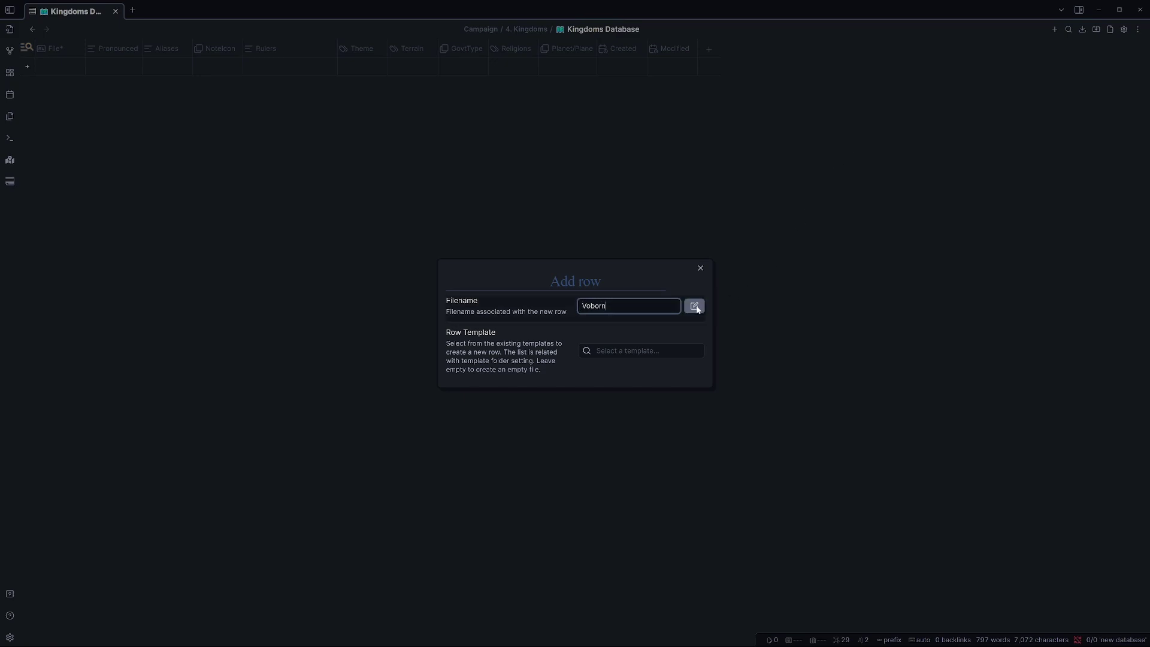
{"action": "left_click", "coordinate": [694, 306]}
Set Voborn's pronunciation to 'Voh-born' and its alias to 'The realm of Men'
{"action": "left_click", "coordinate": [473, 233]}
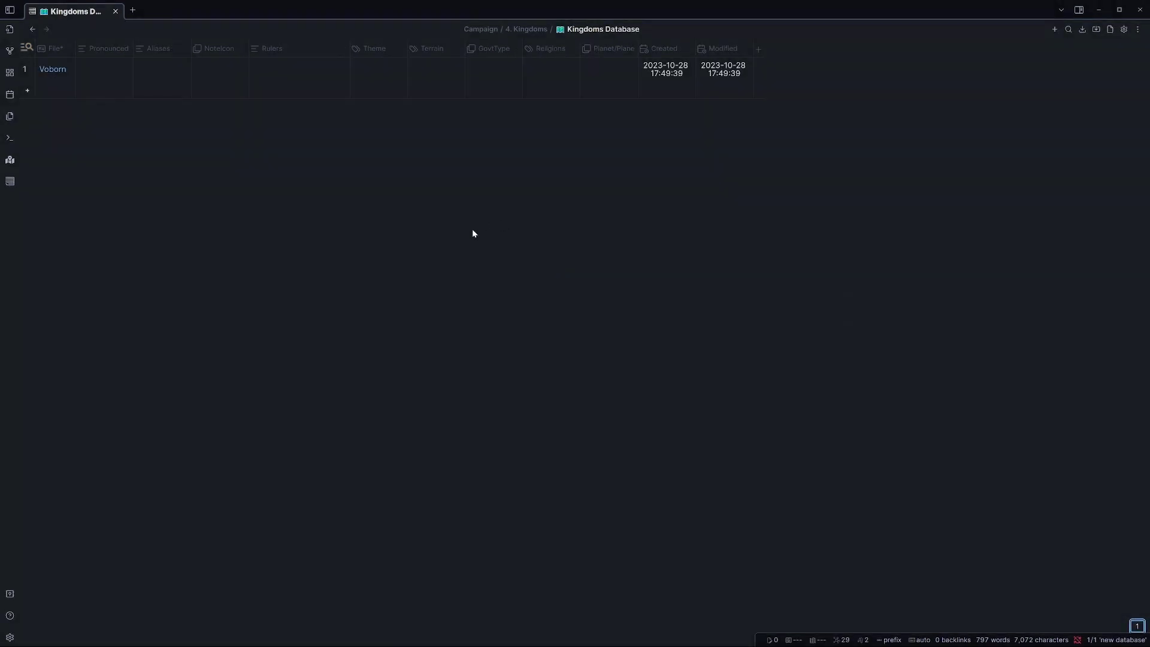
{"action": "left_click", "coordinate": [98, 75]}
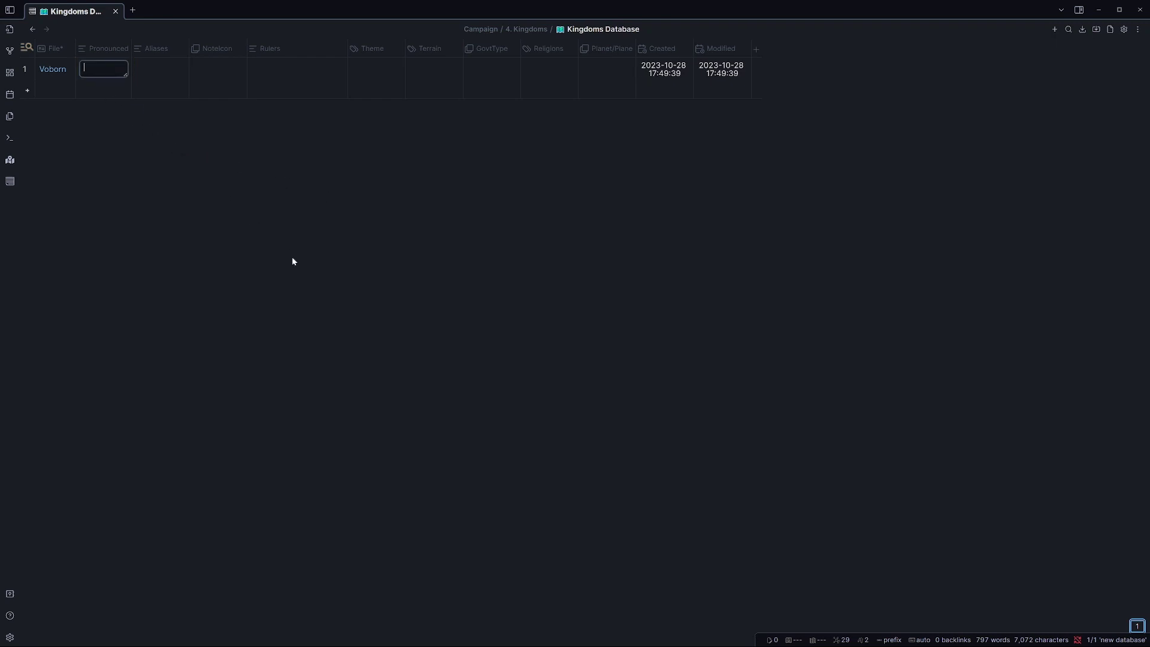
{"action": "type", "text": "Vo"}
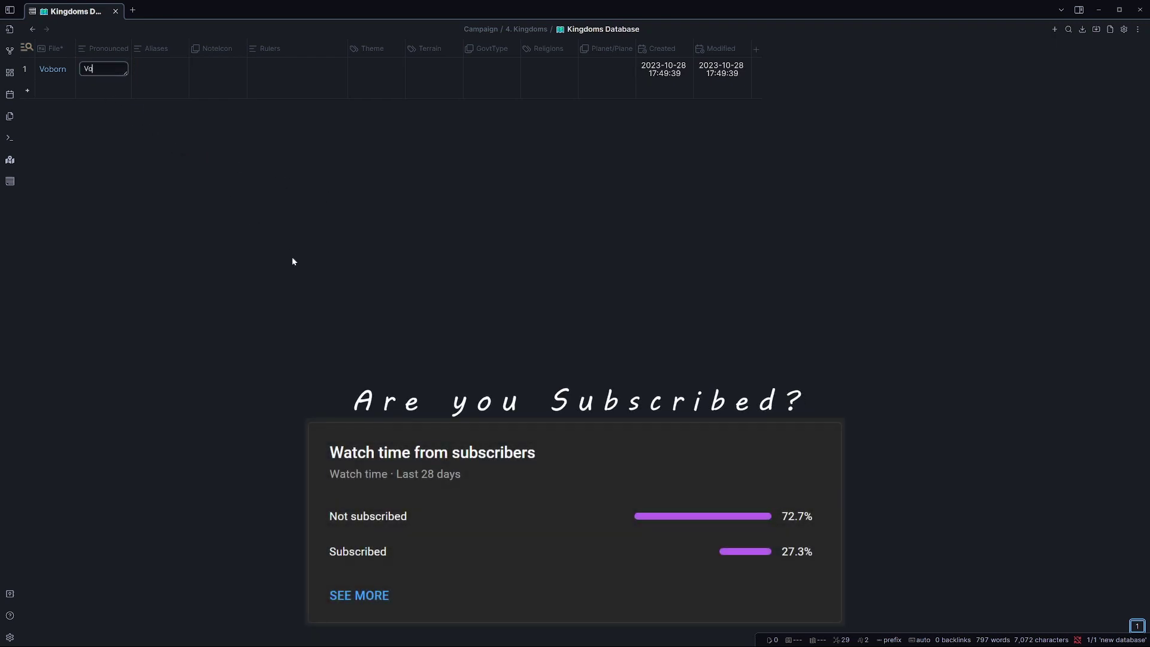
{"action": "type", "text": "h-bo"}
{"action": "type", "text": "rn"}
{"action": "key", "text": "Return"}
{"action": "left_click", "coordinate": [166, 80]}
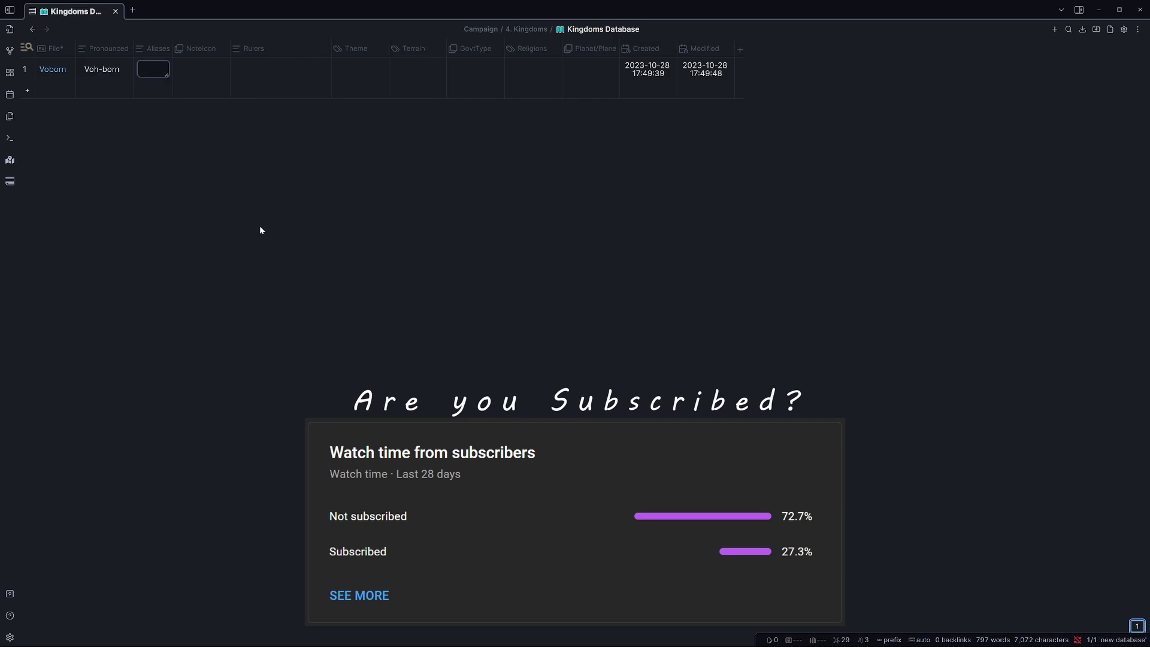
{"action": "type", "text": "The"}
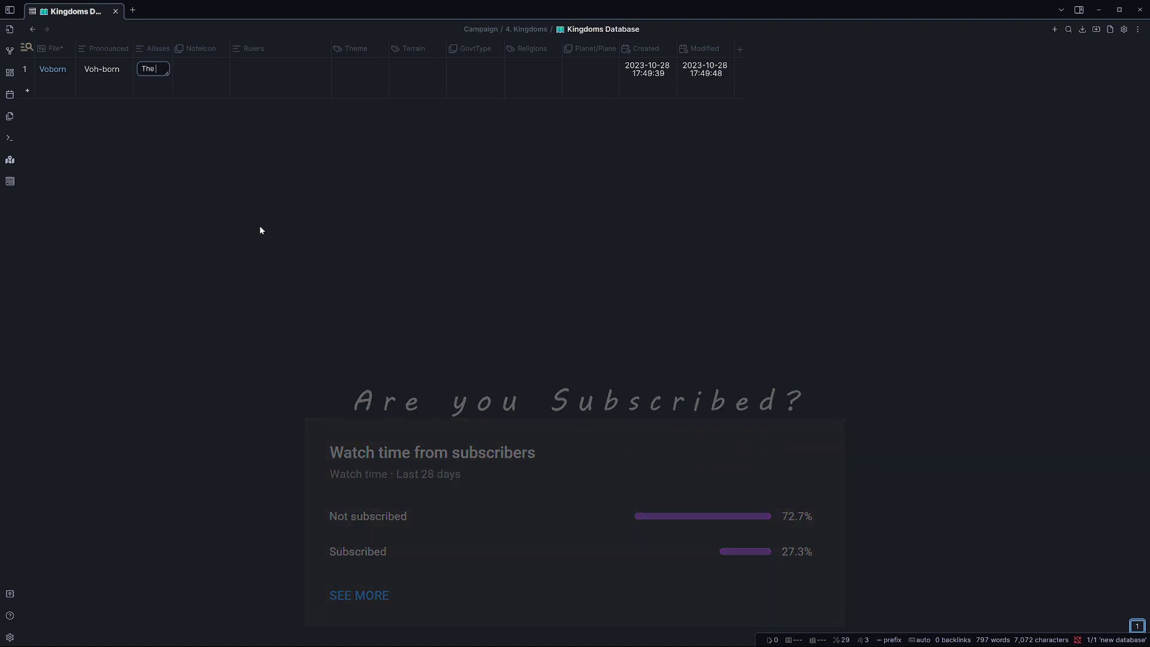
{"action": "type", "text": " realm"}
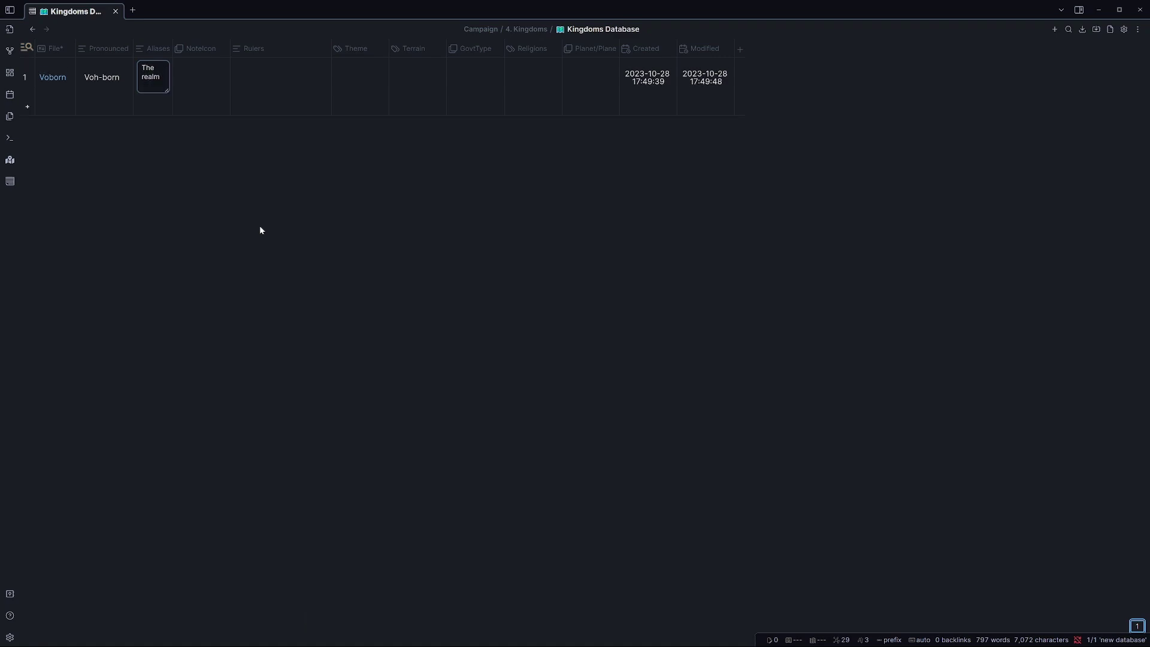
{"action": "type", "text": " of"}
{"action": "key", "text": "Return"}
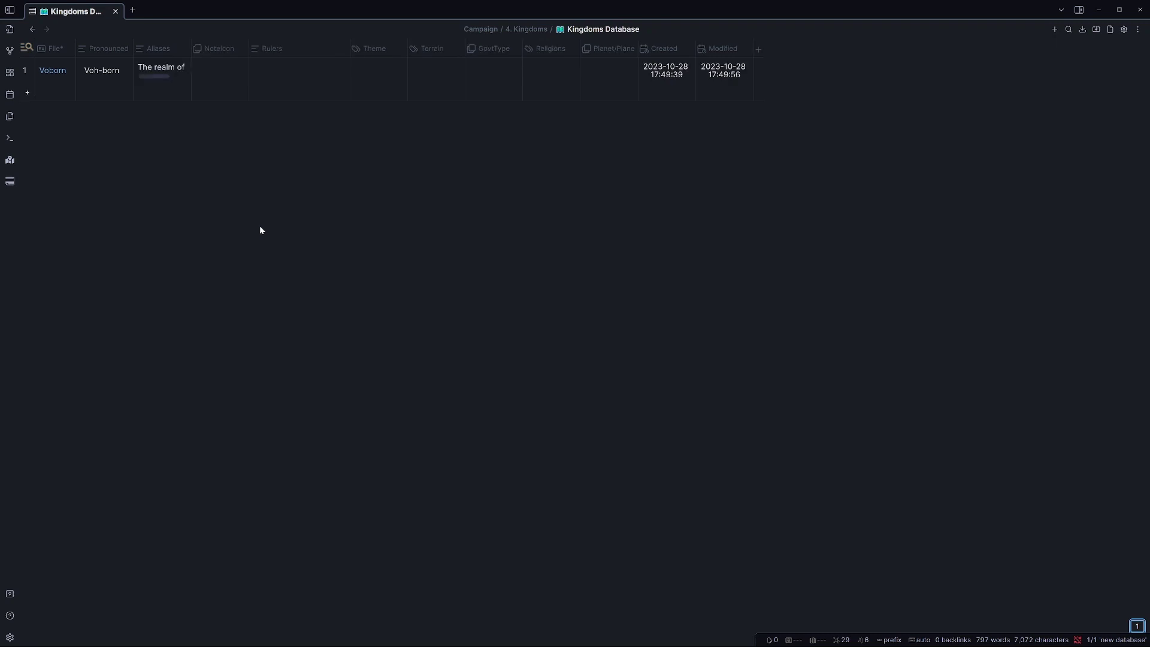
Give Voborn the Kingdom note icon and enter ruler 'Higgs Ulder'
{"action": "left_click", "coordinate": [223, 70]}
{"action": "left_click", "coordinate": [224, 95]}
{"action": "left_click", "coordinate": [293, 76]}
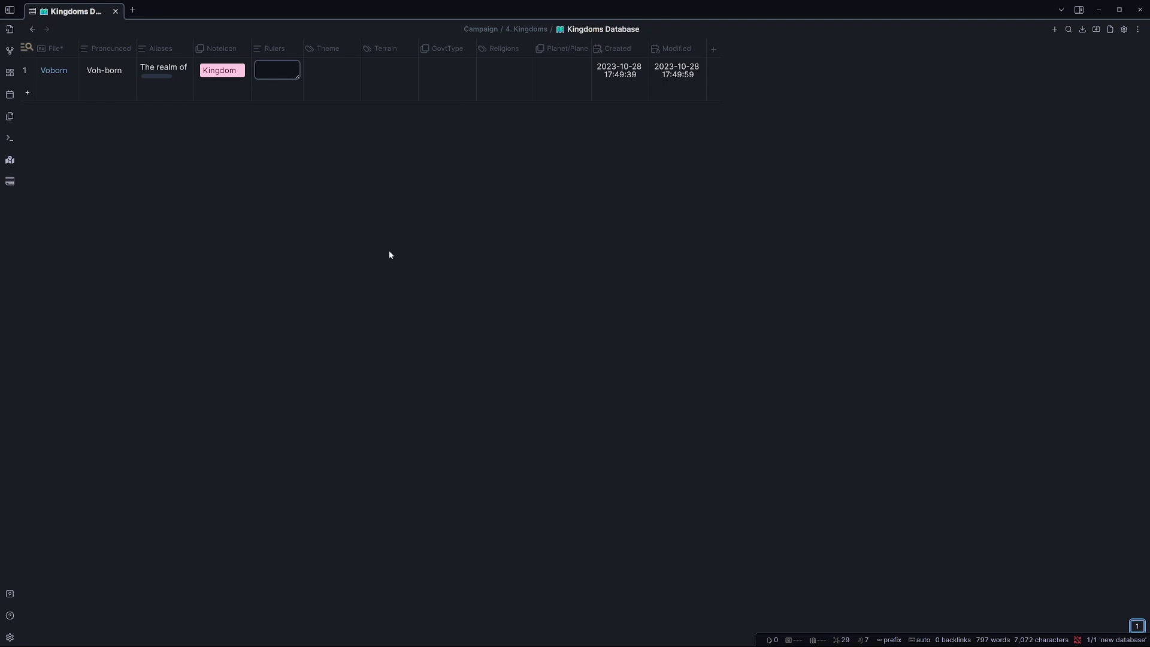
{"action": "type", "text": "Hi"}
{"action": "type", "text": "ggs "}
{"action": "type", "text": "Ul"}
{"action": "type", "text": "der"}
Open the new Voborn note and collapse its properties block
{"action": "left_click", "coordinate": [390, 254]}
{"action": "key", "text": "ctrl+alt+Left"}
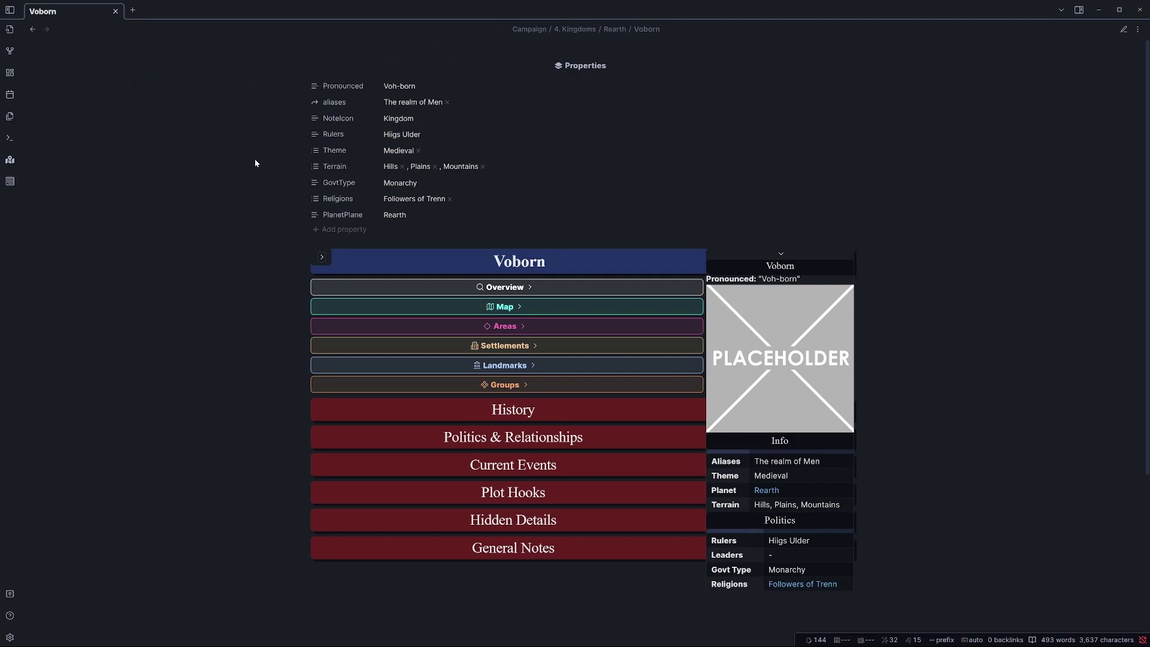
{"action": "left_click", "coordinate": [303, 66]}
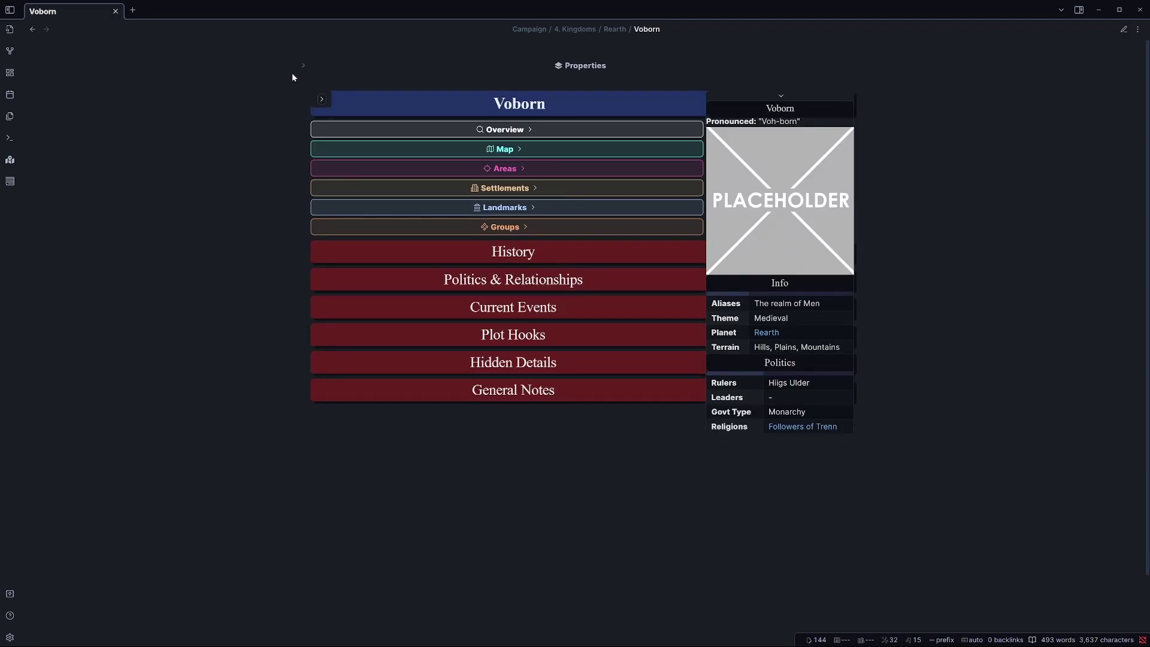
{"action": "left_click", "coordinate": [530, 130]}
{"action": "left_click", "coordinate": [521, 133]}
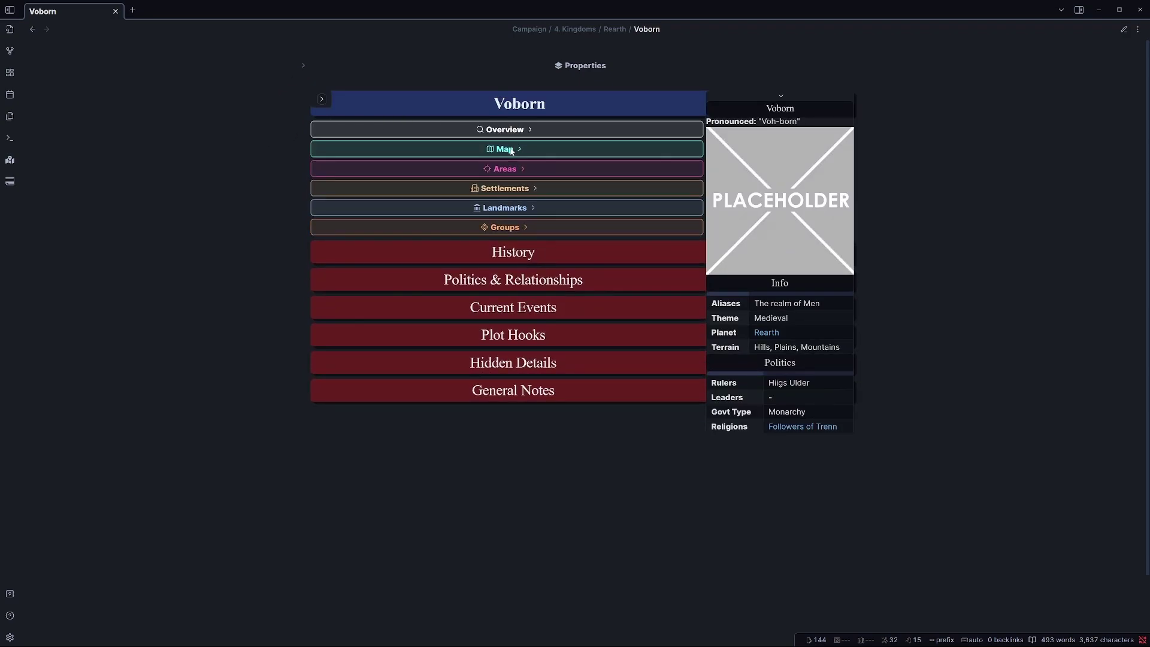
{"action": "left_click", "coordinate": [508, 149]}
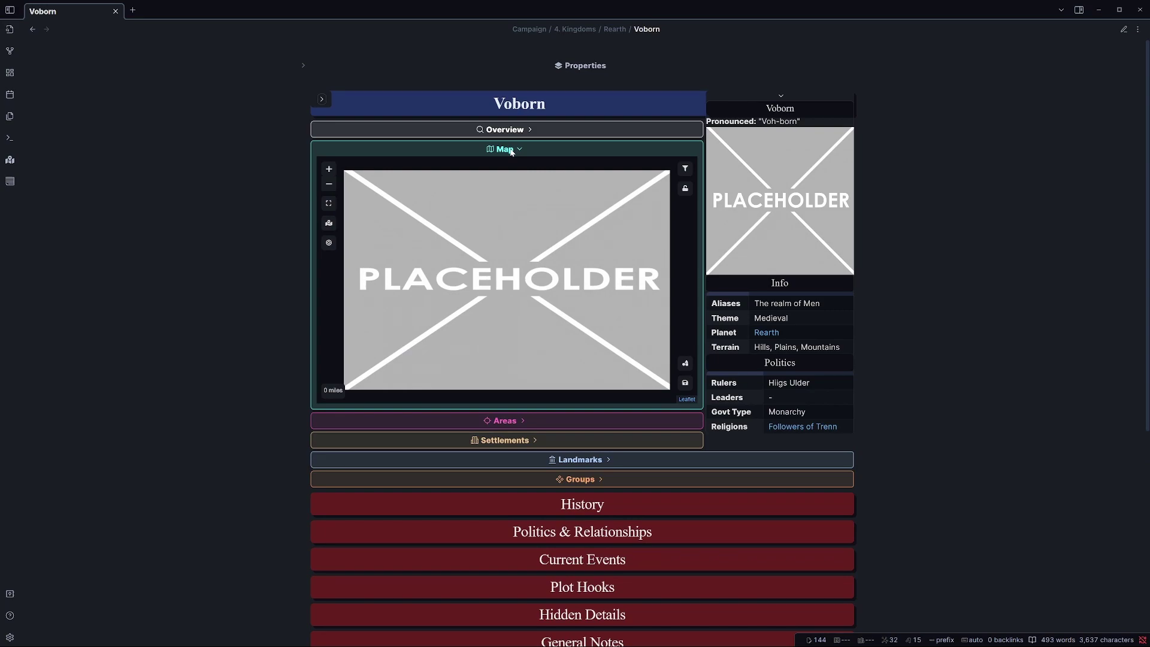
{"action": "left_click", "coordinate": [511, 152]}
{"action": "left_click", "coordinate": [512, 173]}
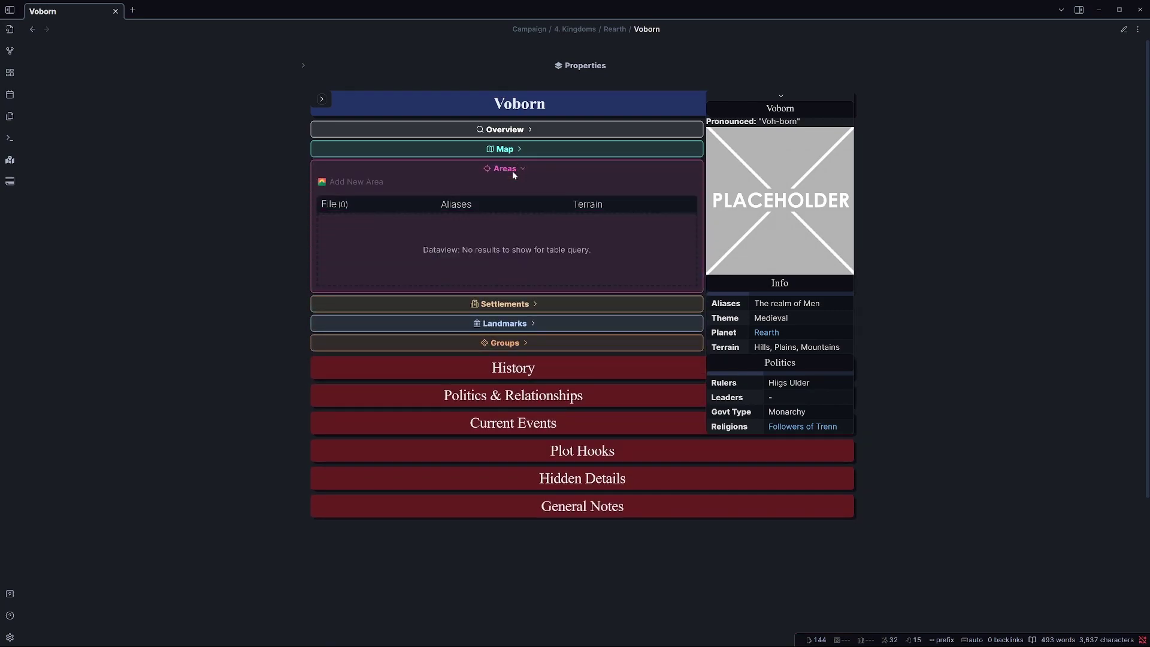
{"action": "left_click", "coordinate": [512, 170]}
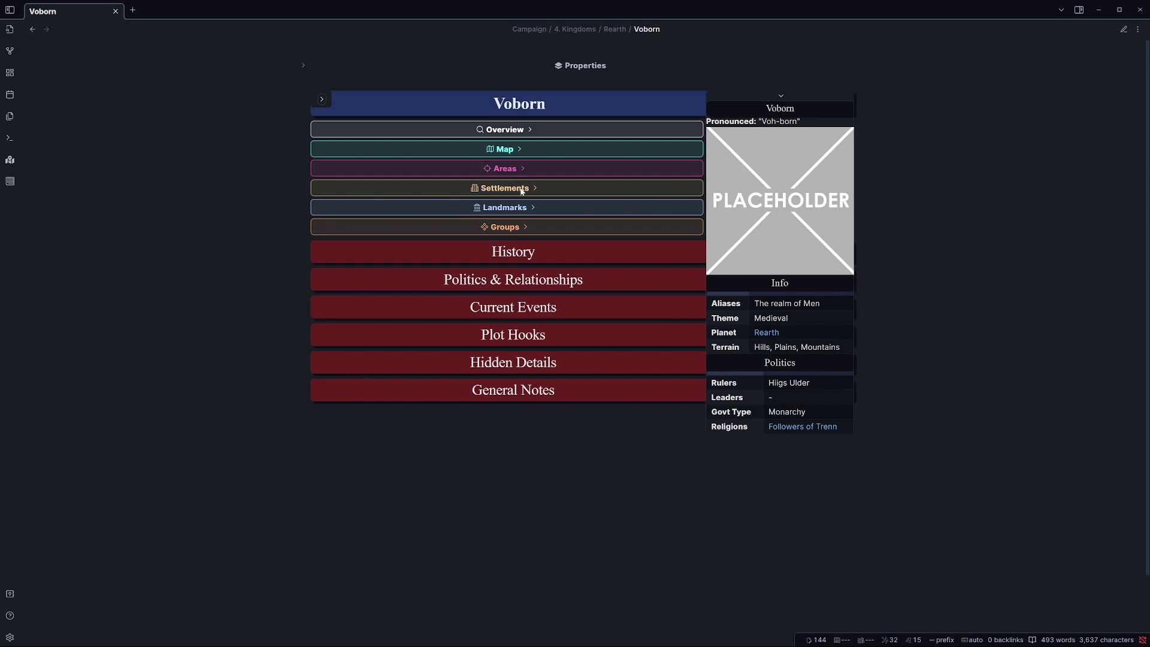
{"action": "left_click", "coordinate": [520, 189]}
{"action": "left_click", "coordinate": [521, 189]}
{"action": "left_click", "coordinate": [529, 207]}
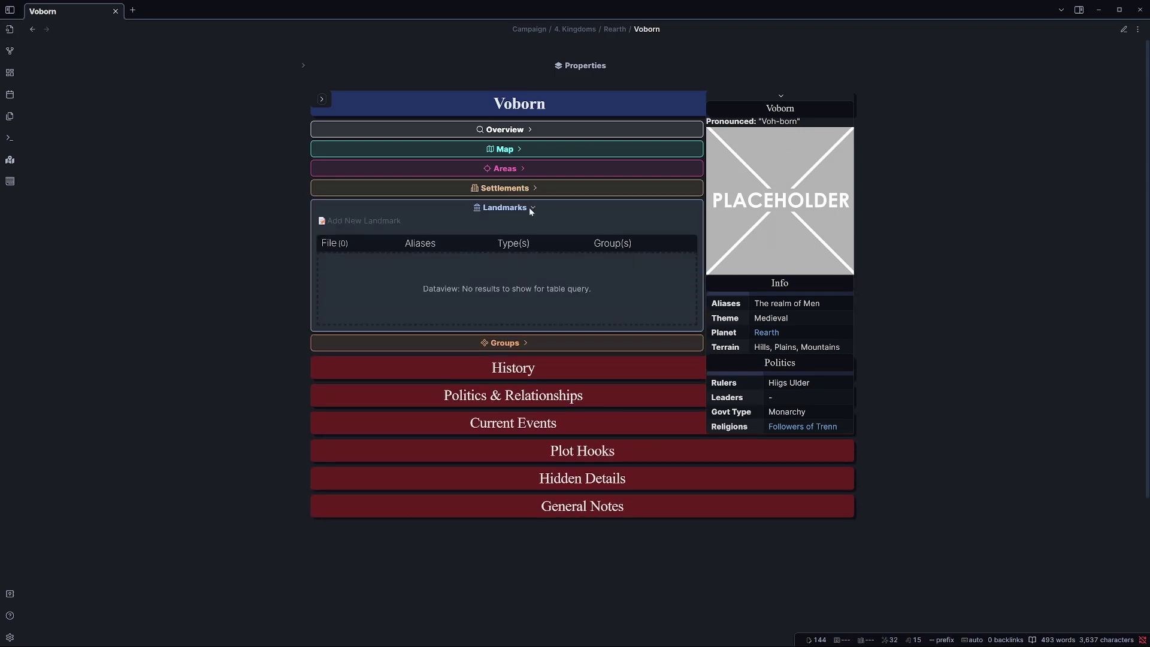
{"action": "left_click", "coordinate": [530, 207]}
{"action": "left_click", "coordinate": [526, 231]}
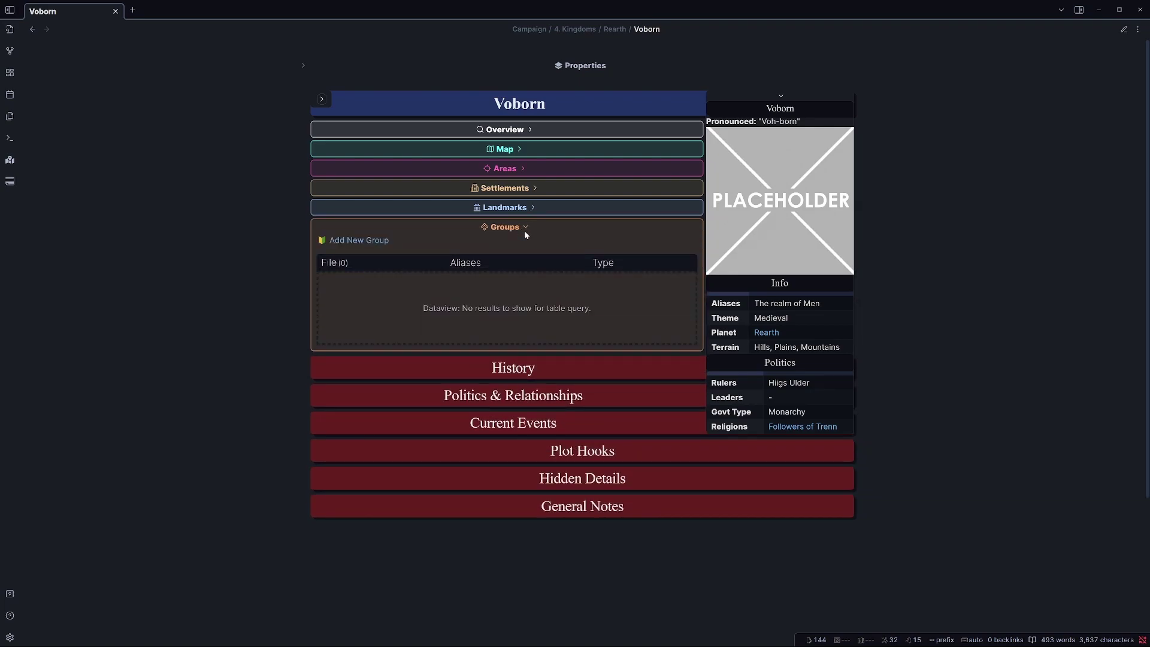
{"action": "left_click", "coordinate": [525, 232]}
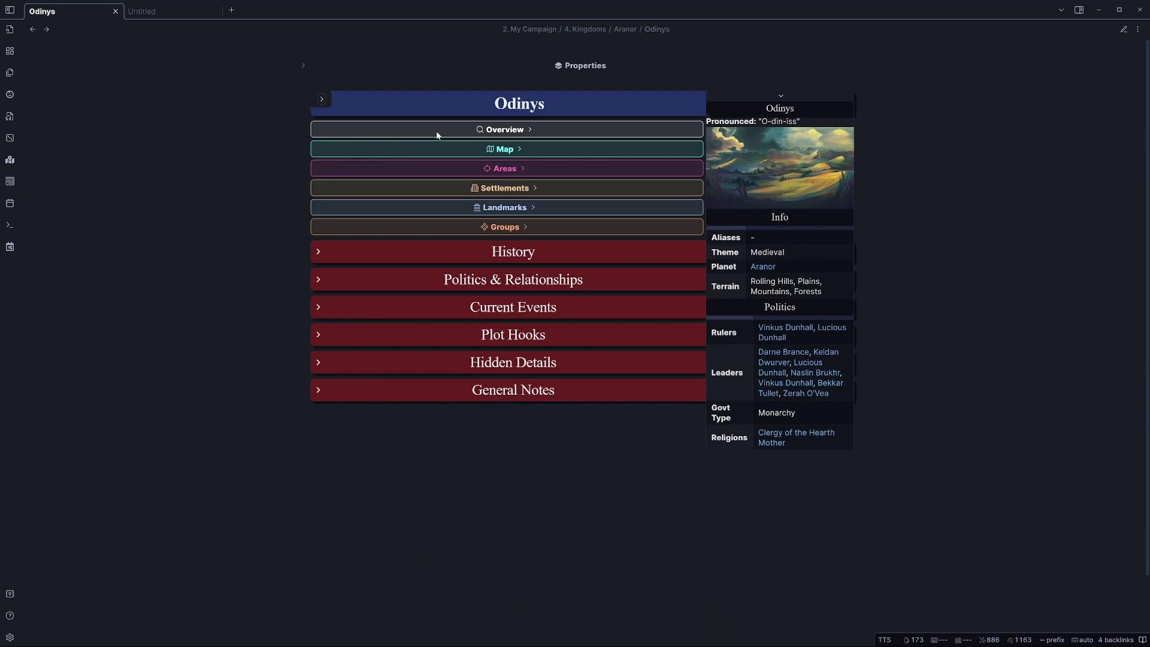
Expand the Odinys Map and pan and zoom to show Onyxdale and the southern mountains
{"action": "left_click", "coordinate": [506, 148]}
{"action": "left_click_drag", "start_coordinate": [562, 263], "coordinate": [504, 260]}
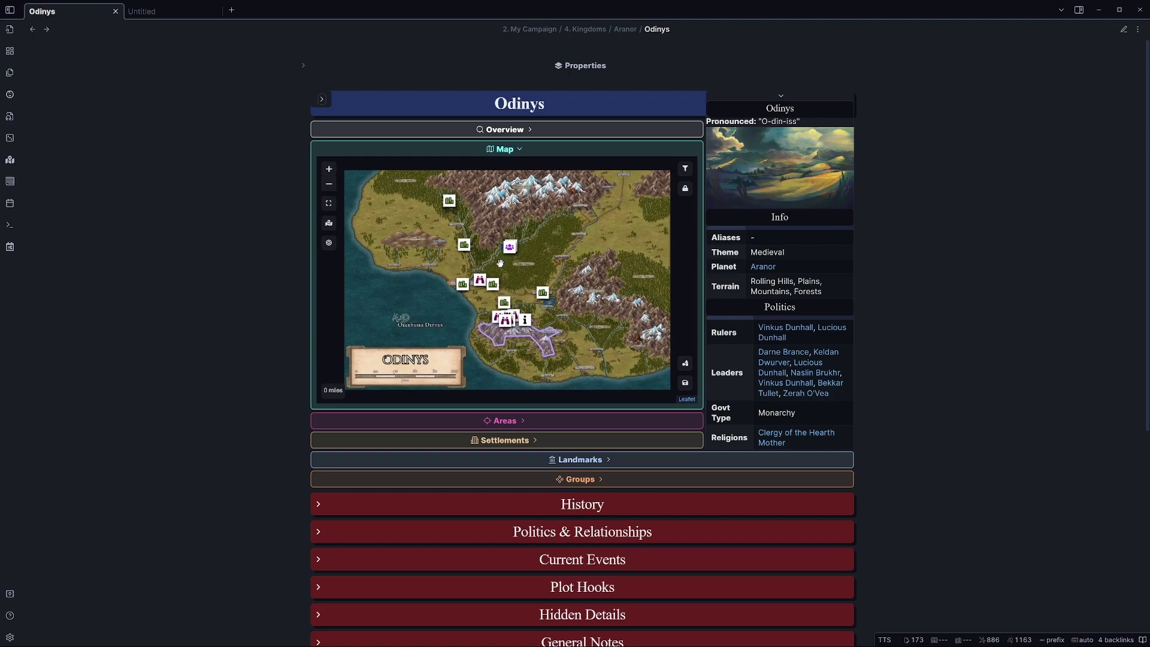
{"action": "scroll", "coordinate": [497, 262], "scroll_direction": "up", "scroll_amount": 3}
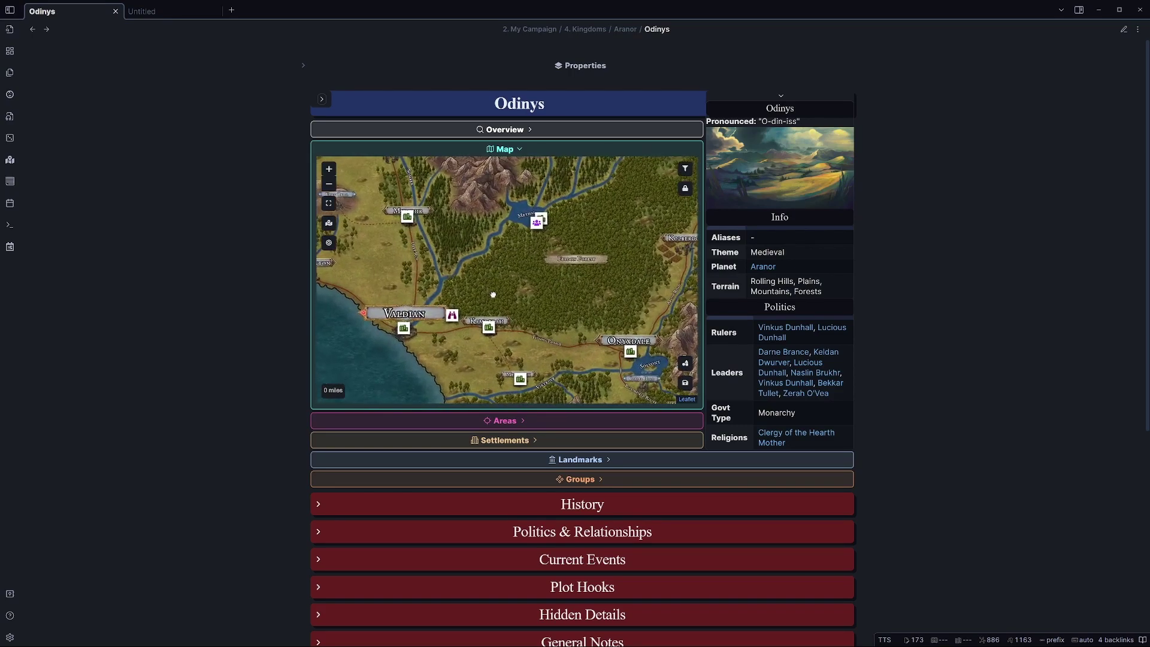
{"action": "mouse_move", "coordinate": [541, 241]}
{"action": "left_mouse_down"}
{"action": "mouse_move", "coordinate": [494, 250]}
{"action": "mouse_move", "coordinate": [574, 363]}
{"action": "mouse_move", "coordinate": [498, 299]}
{"action": "mouse_move", "coordinate": [546, 264]}
{"action": "left_mouse_up"}
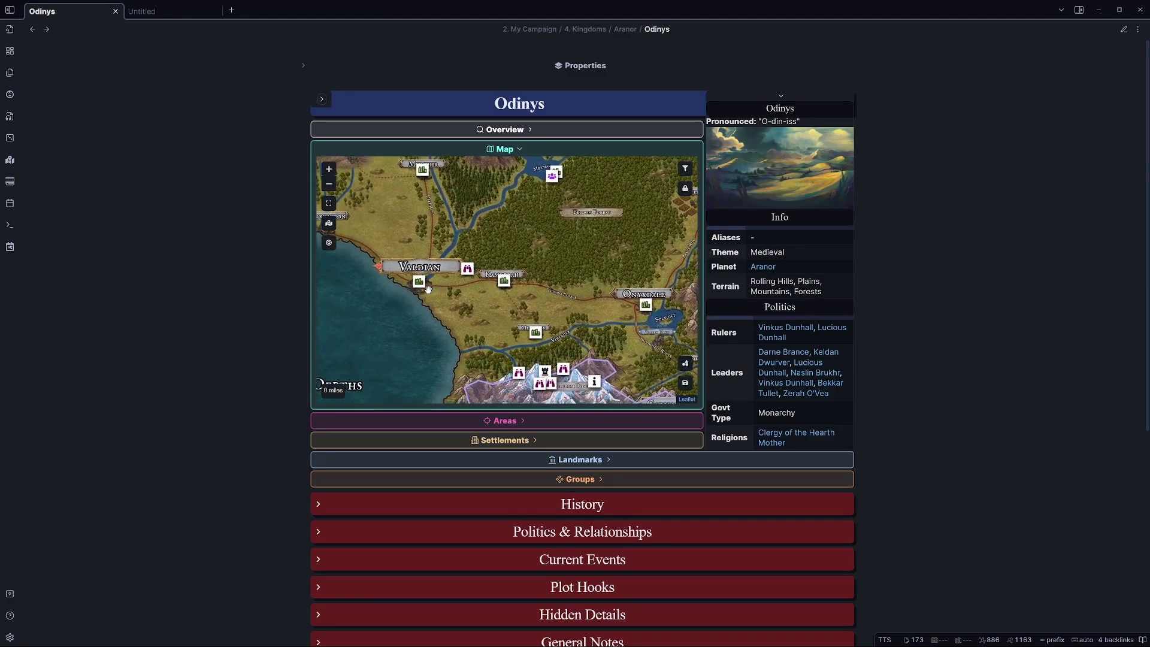
{"action": "left_click_drag", "start_coordinate": [431, 289], "coordinate": [441, 289]}
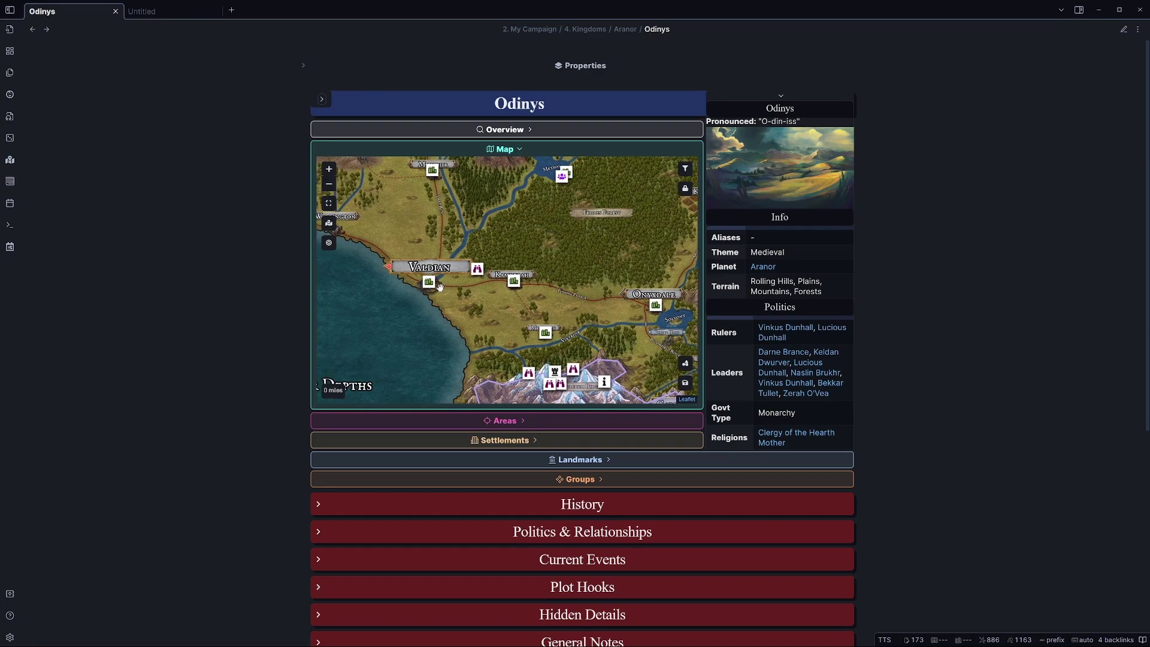
Measure Valdian to Kamderah, then collapse Map and expand Areas
{"action": "left_click", "coordinate": [440, 286], "text": "shift"}
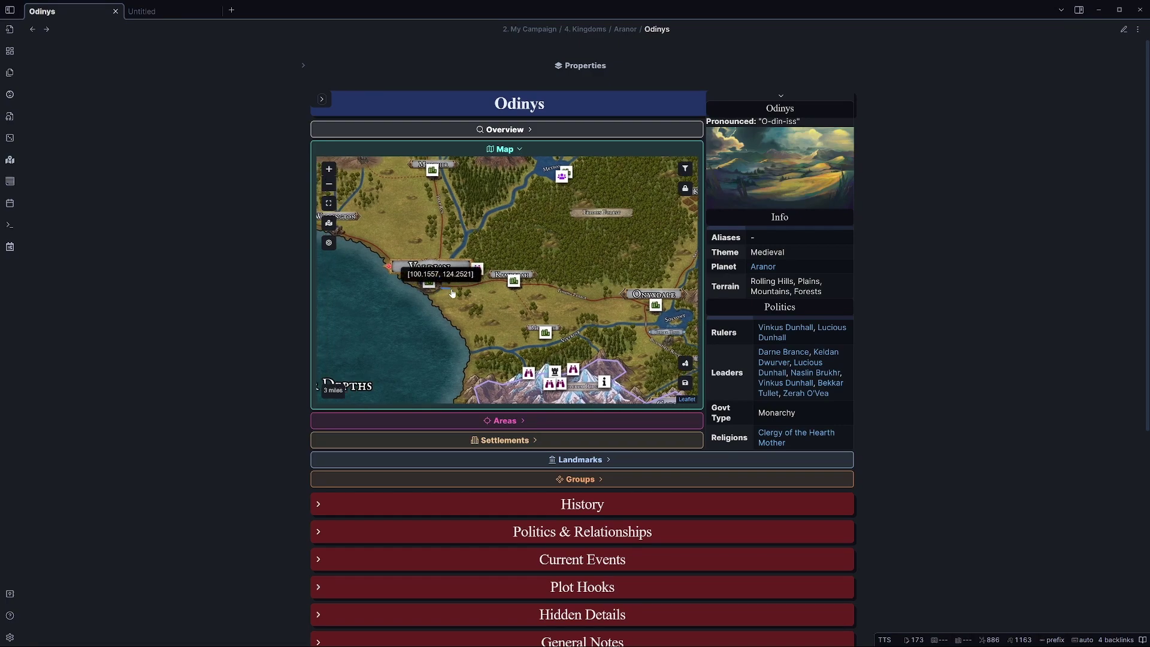
{"action": "left_click", "coordinate": [506, 293]}
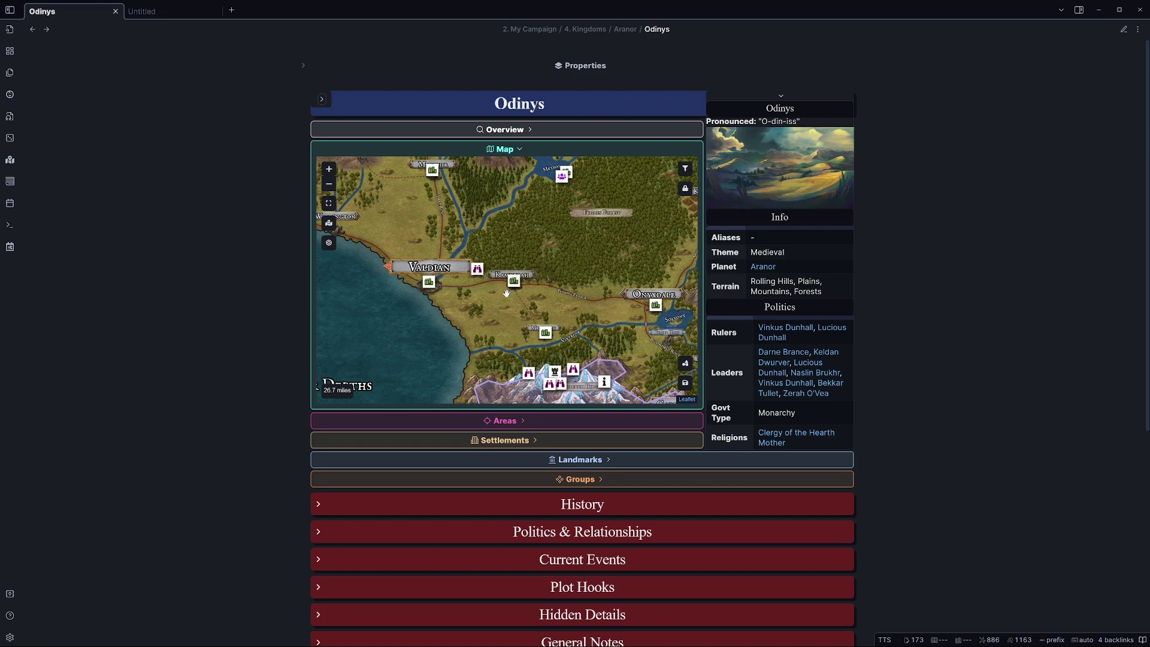
{"action": "left_click", "coordinate": [506, 150]}
{"action": "left_click", "coordinate": [509, 169]}
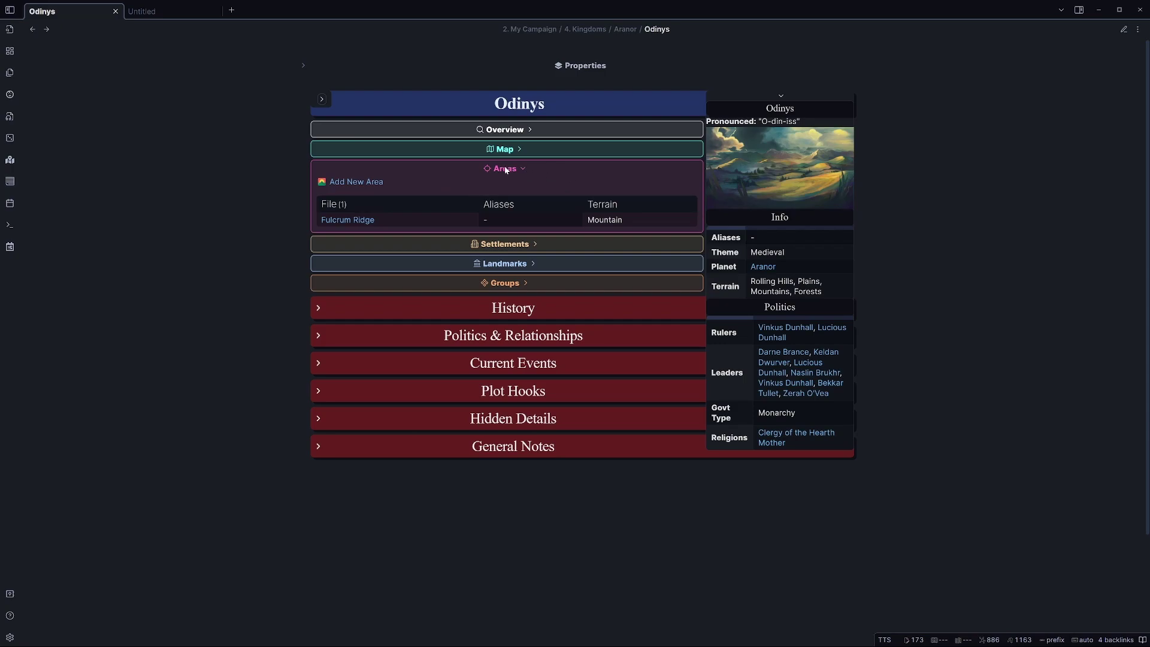
Expand Odinys's Settlements list and preview the Kamderah note
{"action": "left_click", "coordinate": [507, 170]}
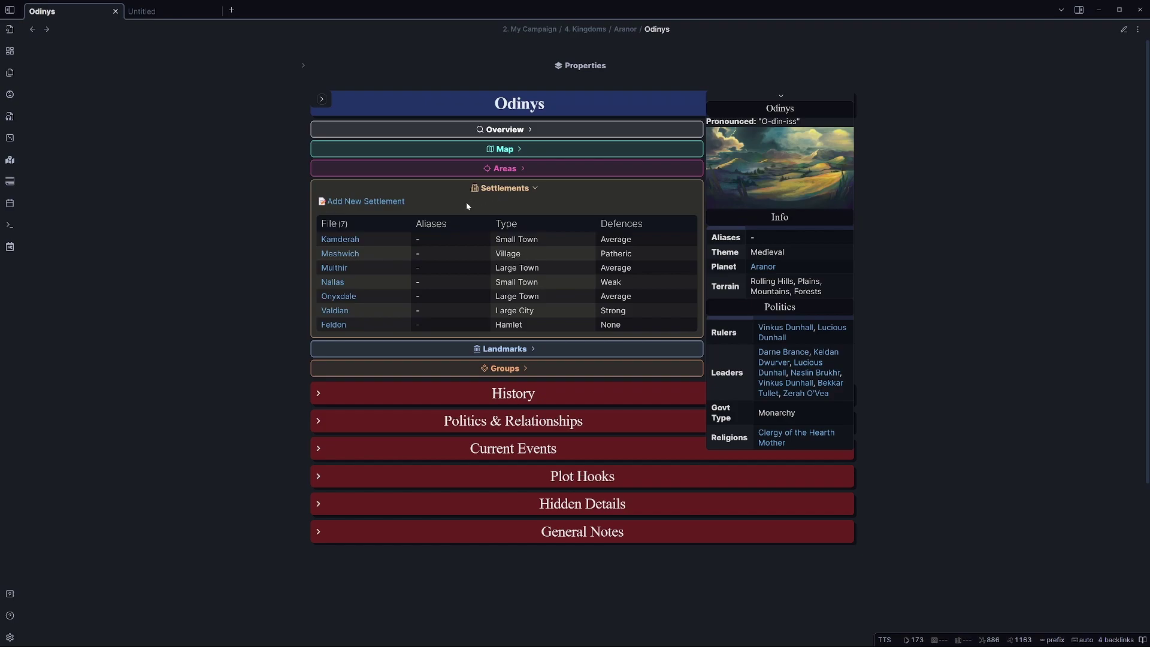
{"action": "mouse_move", "coordinate": [338, 239]}
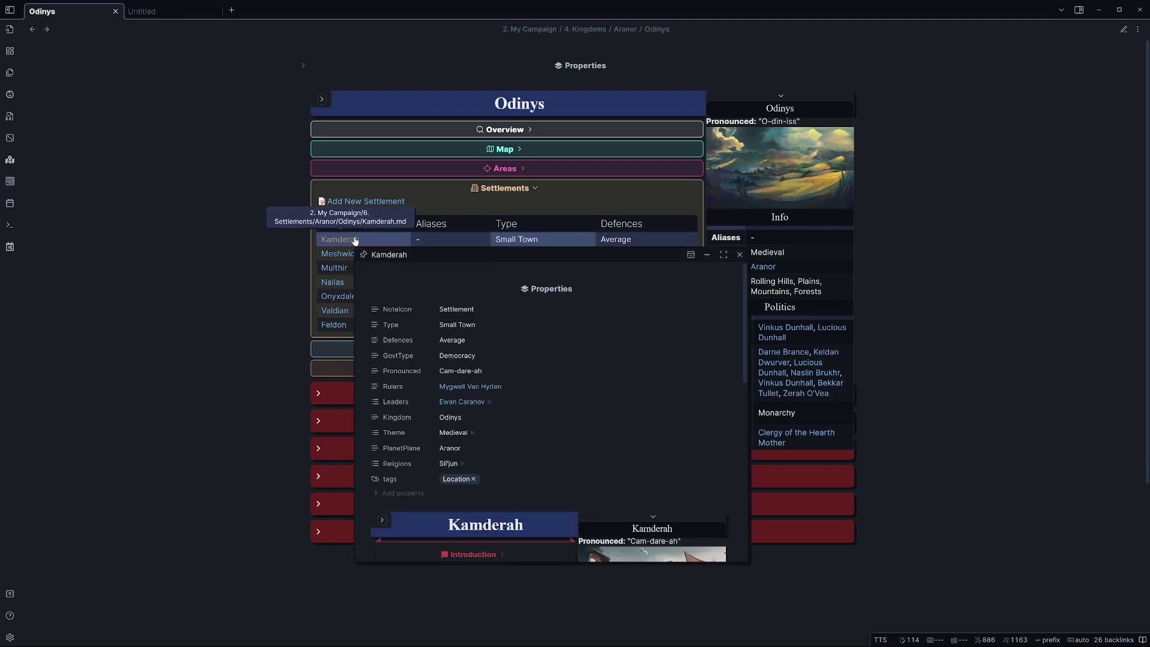
{"action": "left_click", "coordinate": [364, 289]}
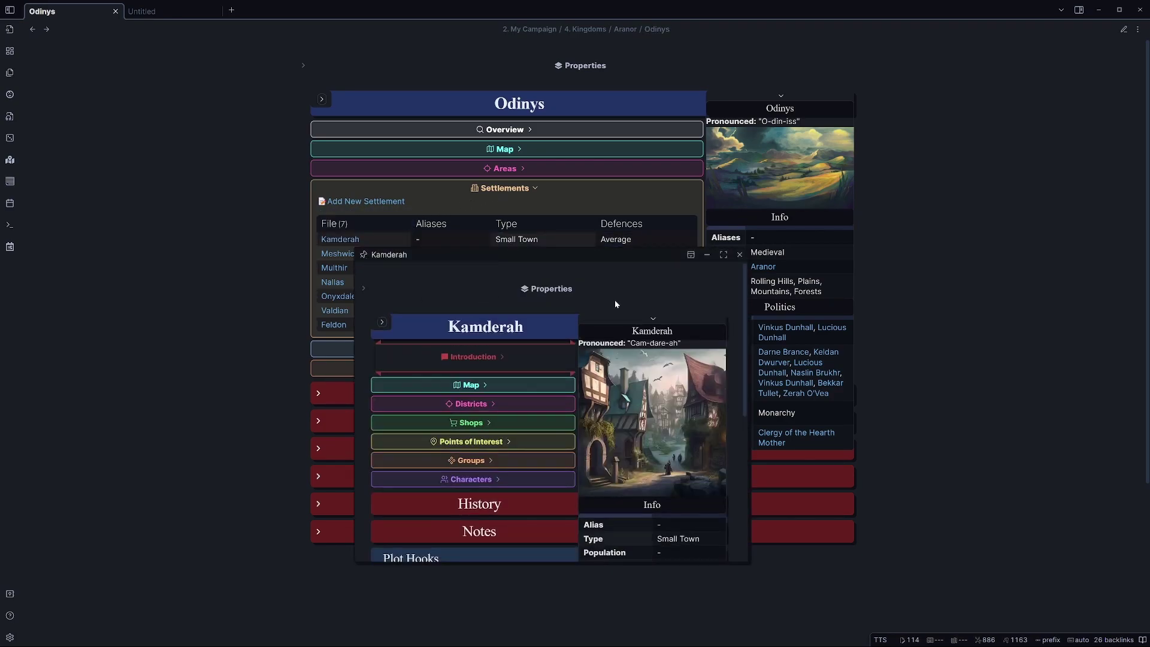
{"action": "scroll", "coordinate": [667, 297], "scroll_direction": "down", "scroll_amount": 1}
{"action": "scroll", "coordinate": [653, 296], "scroll_direction": "down", "scroll_amount": 2}
{"action": "scroll", "coordinate": [634, 294], "scroll_direction": "down", "scroll_amount": 1}
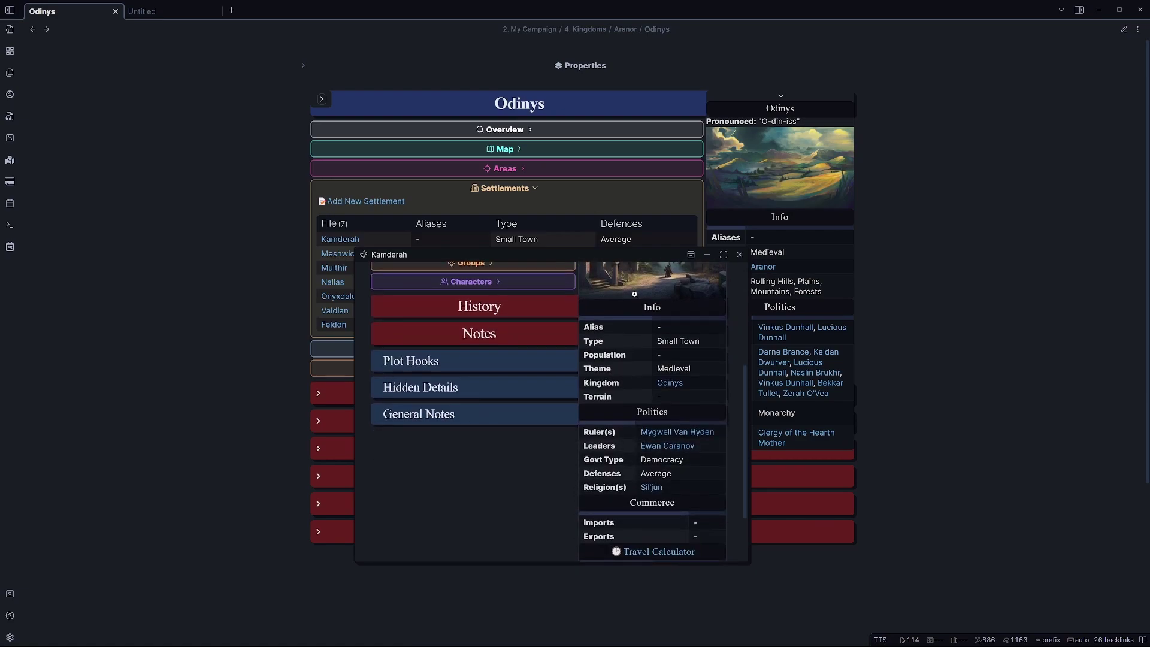
{"action": "left_click", "coordinate": [739, 255]}
Expand Landmarks, preview Dyull Sanctuary, then fold Landmarks closed
{"action": "left_click", "coordinate": [508, 191]}
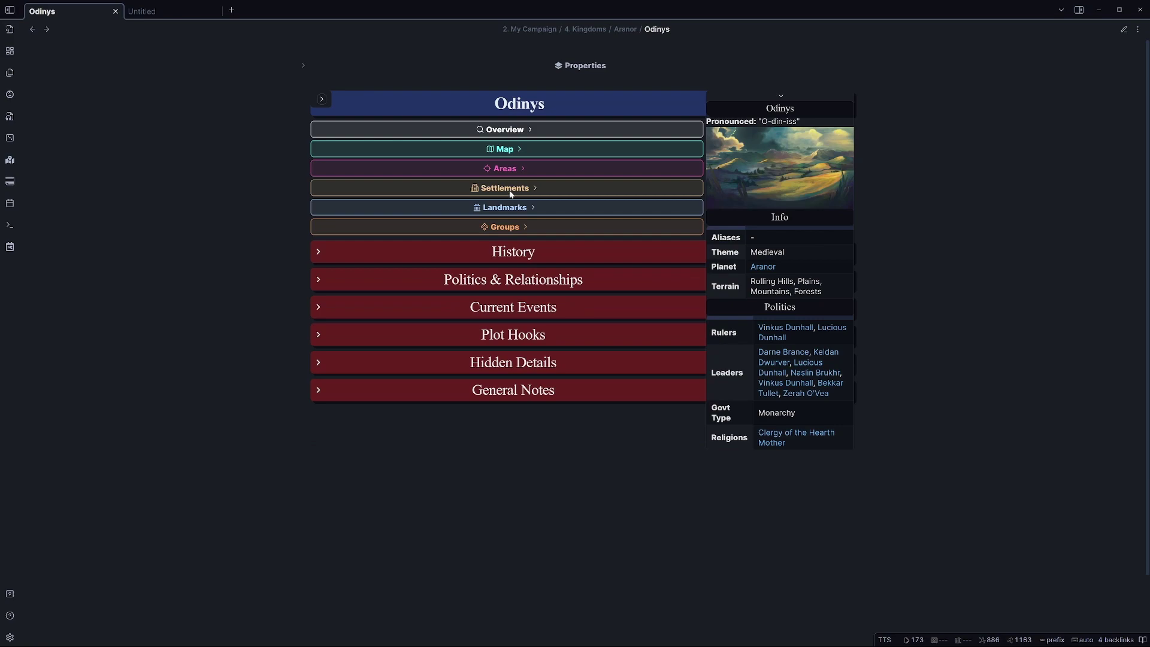
{"action": "left_click", "coordinate": [513, 208]}
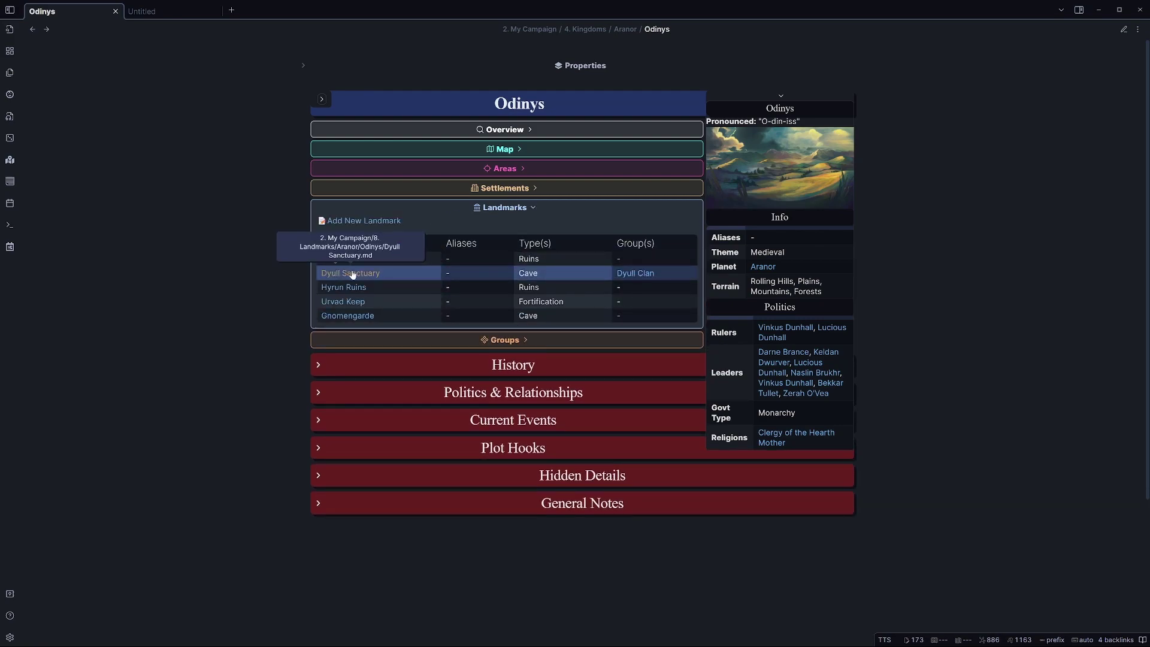
{"action": "mouse_move", "coordinate": [351, 273]}
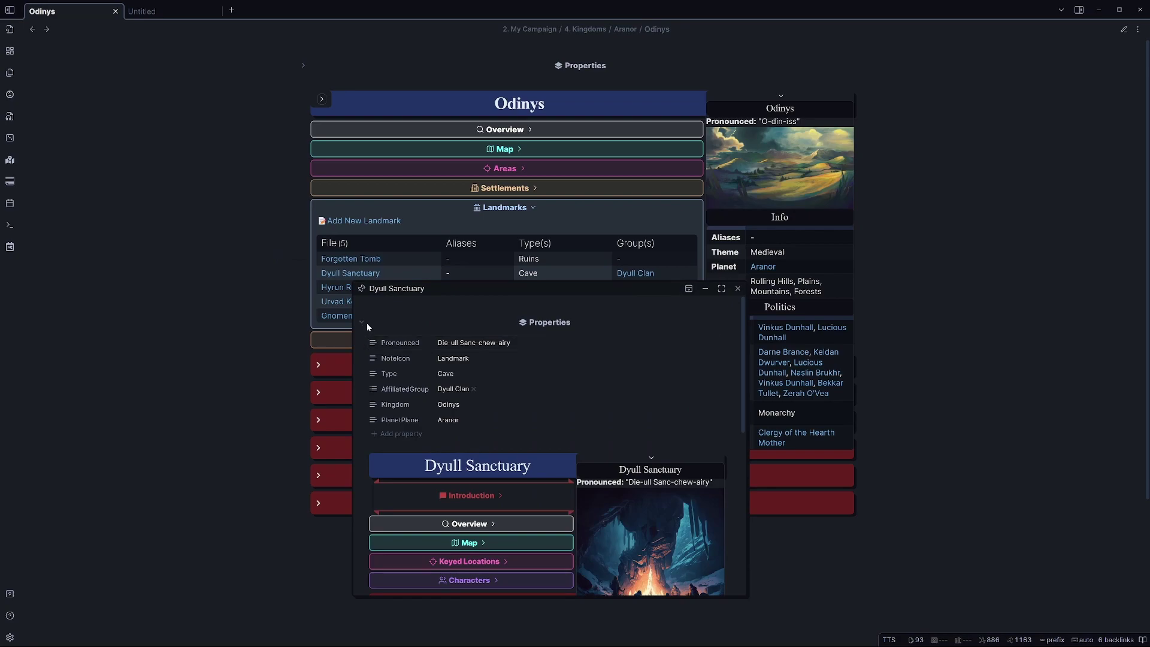
{"action": "left_click", "coordinate": [361, 322]}
{"action": "scroll", "coordinate": [605, 347], "scroll_direction": "down", "scroll_amount": 2}
{"action": "scroll", "coordinate": [573, 356], "scroll_direction": "down", "scroll_amount": 2}
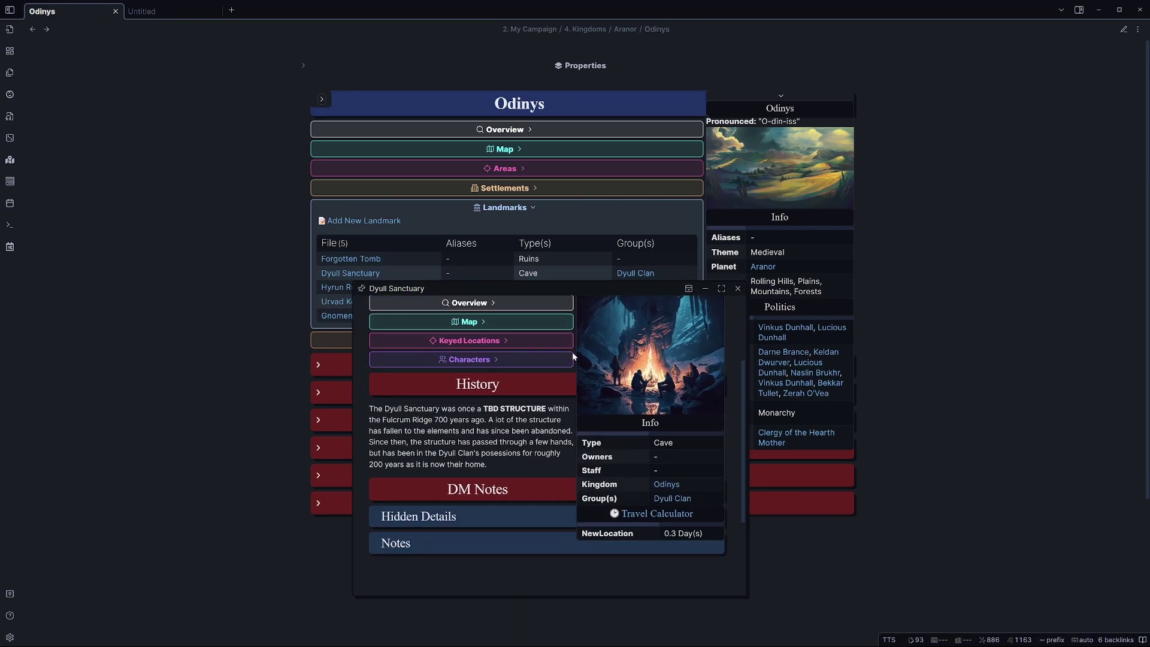
{"action": "scroll", "coordinate": [572, 351], "scroll_direction": "down", "scroll_amount": 2}
{"action": "scroll", "coordinate": [573, 352], "scroll_direction": "down", "scroll_amount": 2}
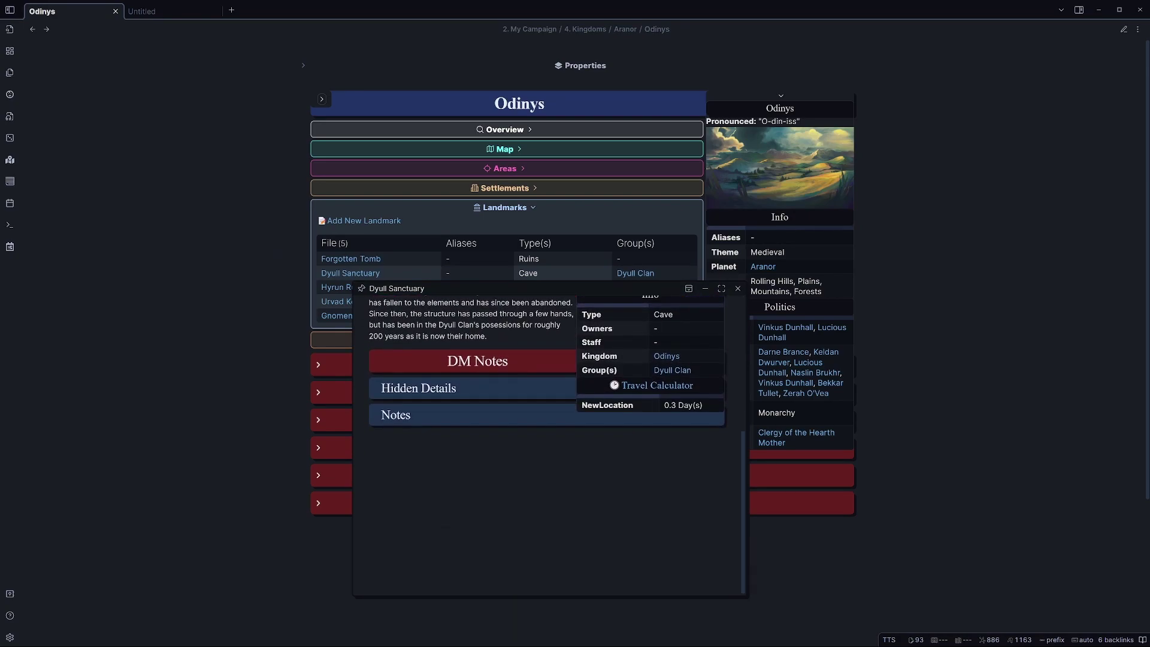
{"action": "left_click", "coordinate": [737, 290]}
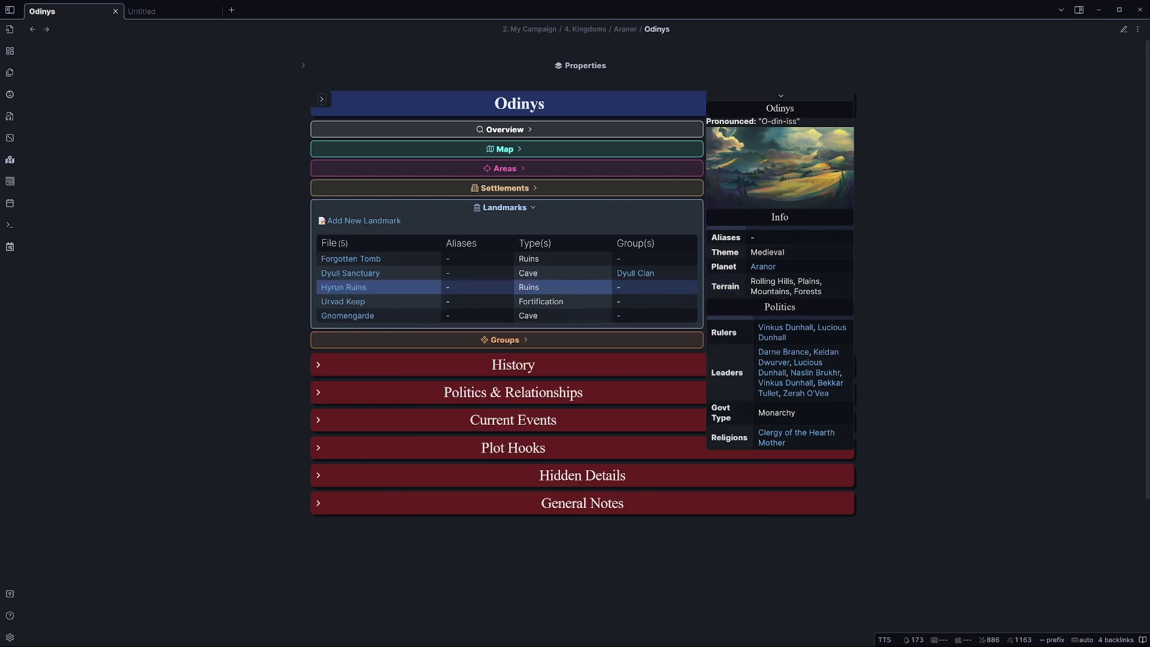
{"action": "left_click", "coordinate": [499, 209]}
{"action": "left_click", "coordinate": [506, 225]}
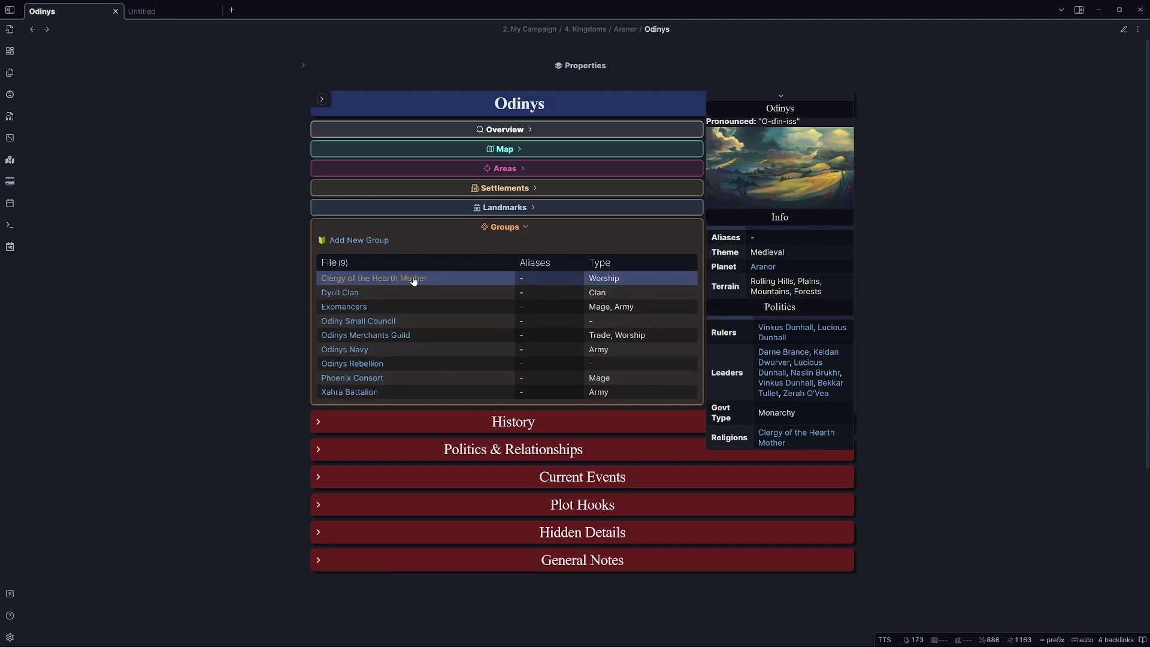
{"action": "mouse_move", "coordinate": [374, 278]}
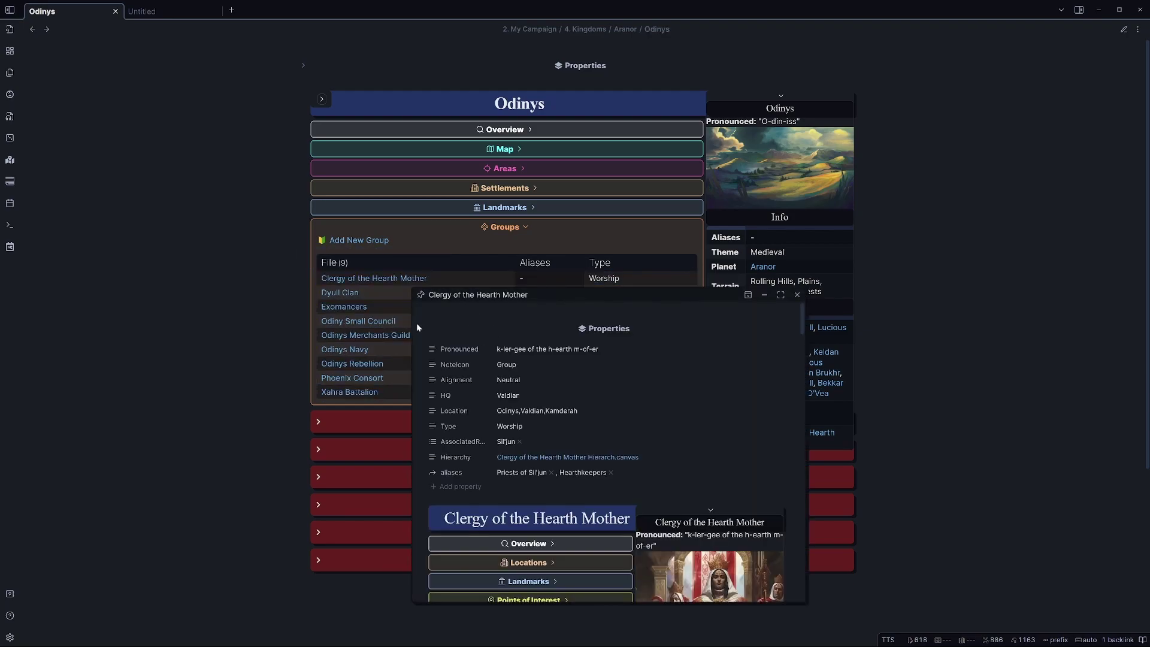
{"action": "scroll", "coordinate": [423, 328], "scroll_direction": "down", "scroll_amount": 3}
{"action": "scroll", "coordinate": [467, 335], "scroll_direction": "down", "scroll_amount": 1}
{"action": "scroll", "coordinate": [515, 341], "scroll_direction": "down", "scroll_amount": 1}
{"action": "scroll", "coordinate": [555, 349], "scroll_direction": "down", "scroll_amount": 1}
{"action": "scroll", "coordinate": [556, 349], "scroll_direction": "down", "scroll_amount": 1}
{"action": "scroll", "coordinate": [556, 349], "scroll_direction": "down", "scroll_amount": 1}
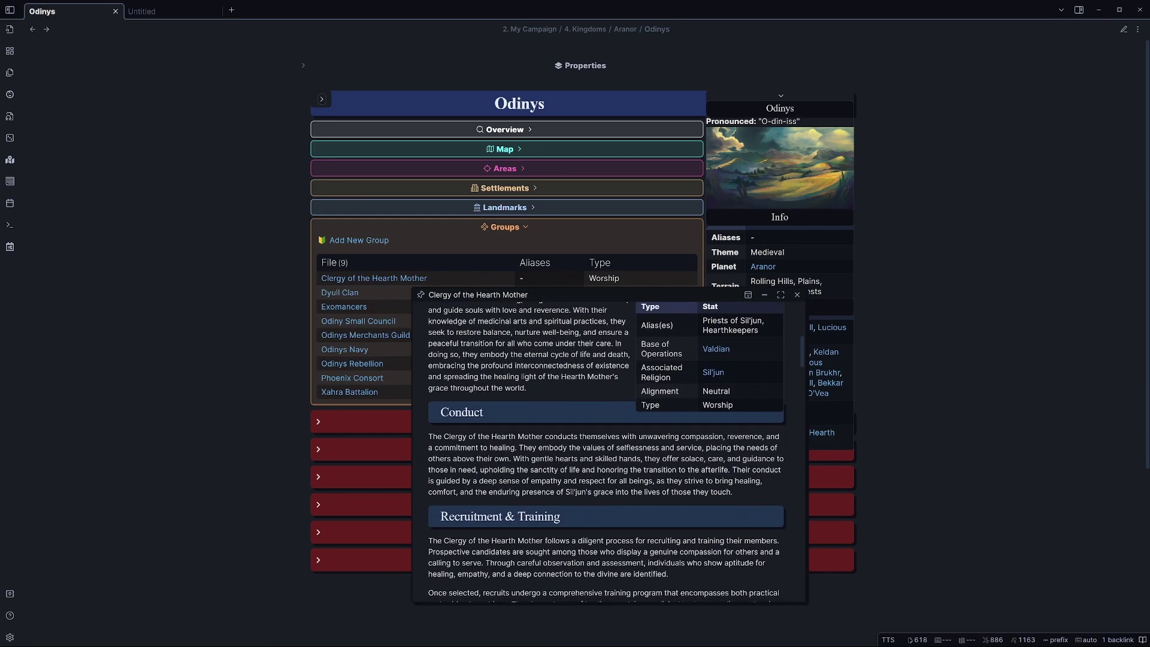
{"action": "scroll", "coordinate": [555, 349], "scroll_direction": "down", "scroll_amount": 1}
{"action": "scroll", "coordinate": [556, 349], "scroll_direction": "down", "scroll_amount": 1}
{"action": "scroll", "coordinate": [555, 349], "scroll_direction": "down", "scroll_amount": 2}
{"action": "scroll", "coordinate": [555, 349], "scroll_direction": "down", "scroll_amount": 2}
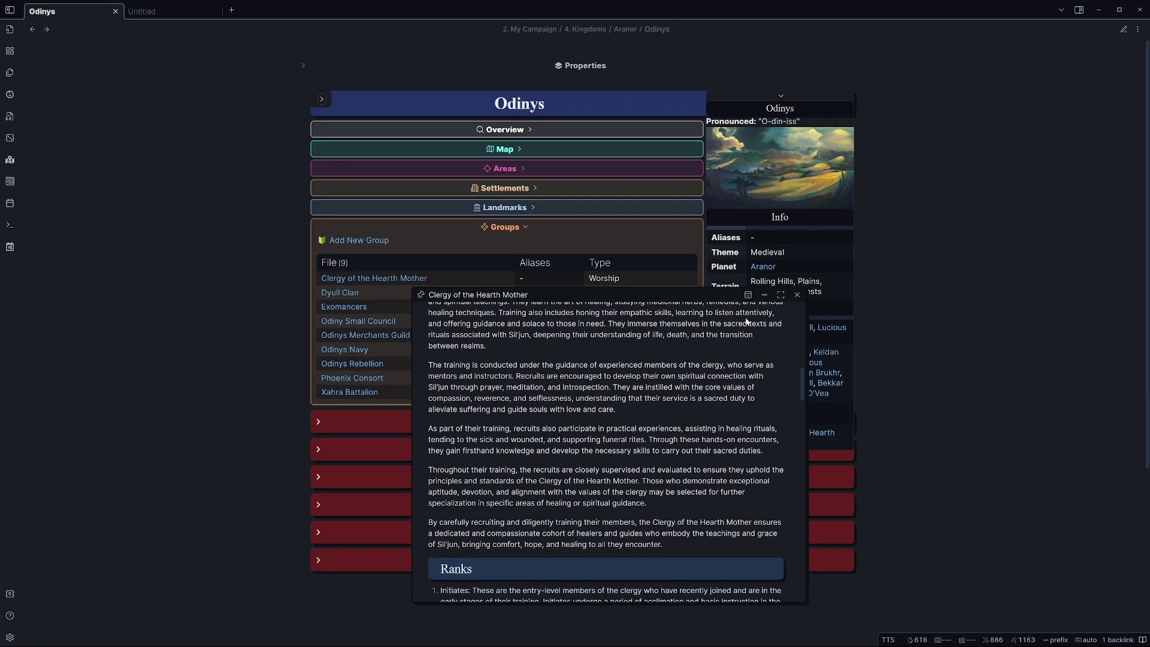
{"action": "left_click", "coordinate": [516, 229]}
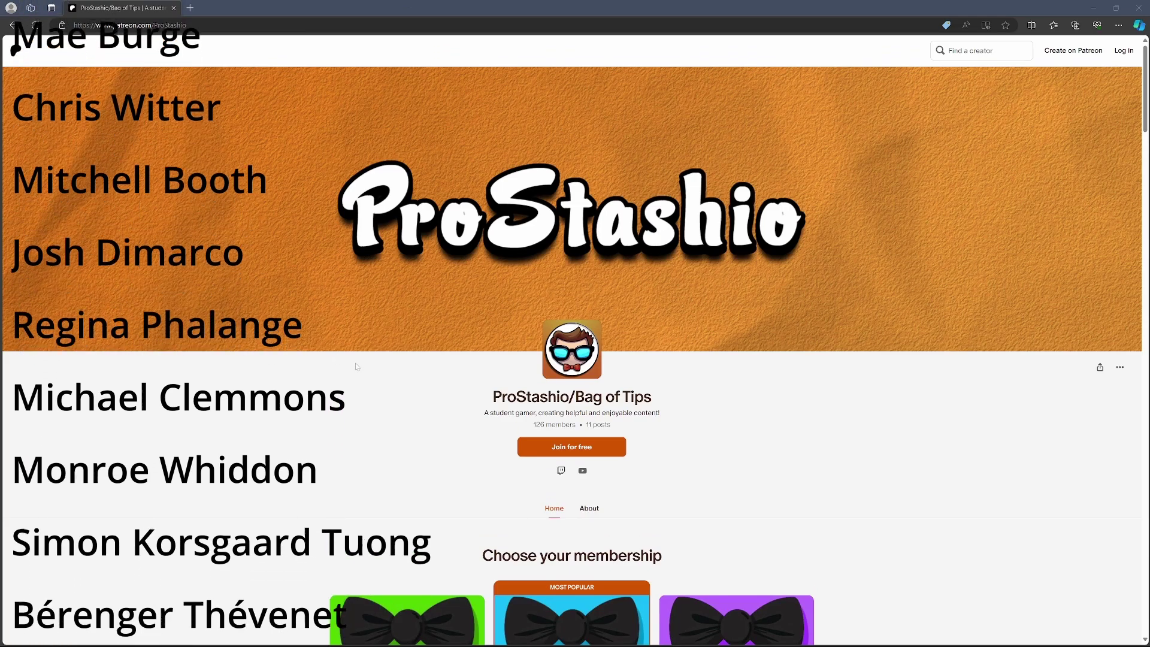
Scroll to the membership tiers and advance the carousel to reveal Tier 4 – Spiffing at £10
{"action": "scroll", "coordinate": [357, 366], "scroll_direction": "down", "scroll_amount": 3}
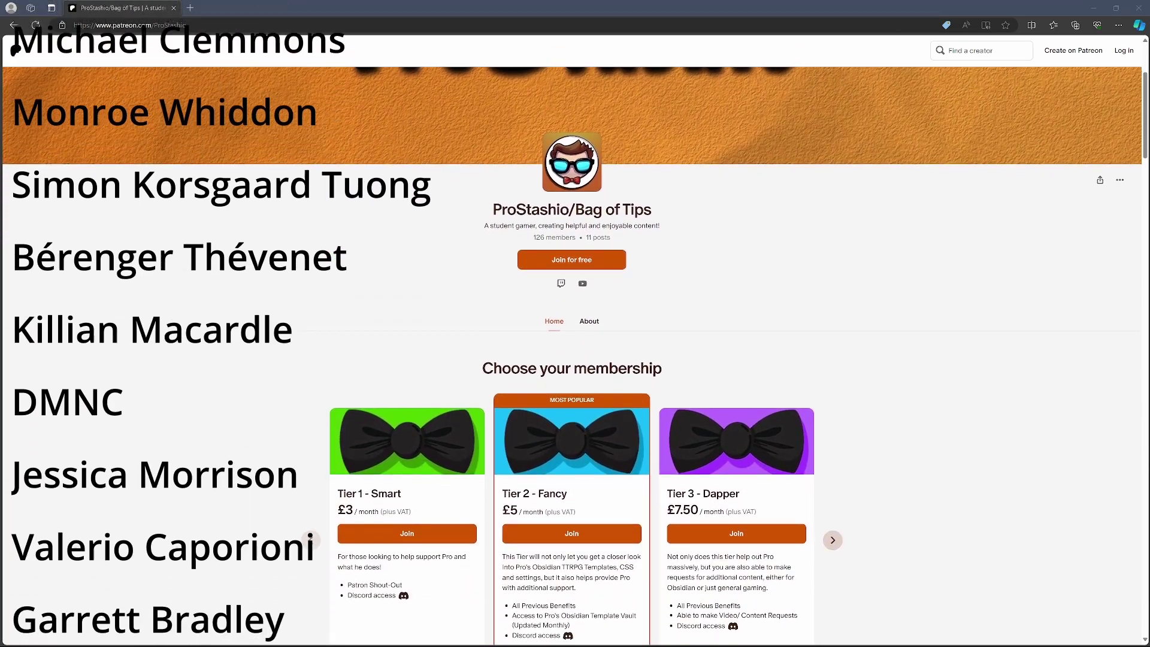
{"action": "scroll", "coordinate": [646, 223], "scroll_direction": "down", "scroll_amount": 2}
{"action": "scroll", "coordinate": [646, 223], "scroll_direction": "down", "scroll_amount": 1}
{"action": "scroll", "coordinate": [646, 223], "scroll_direction": "down", "scroll_amount": 2}
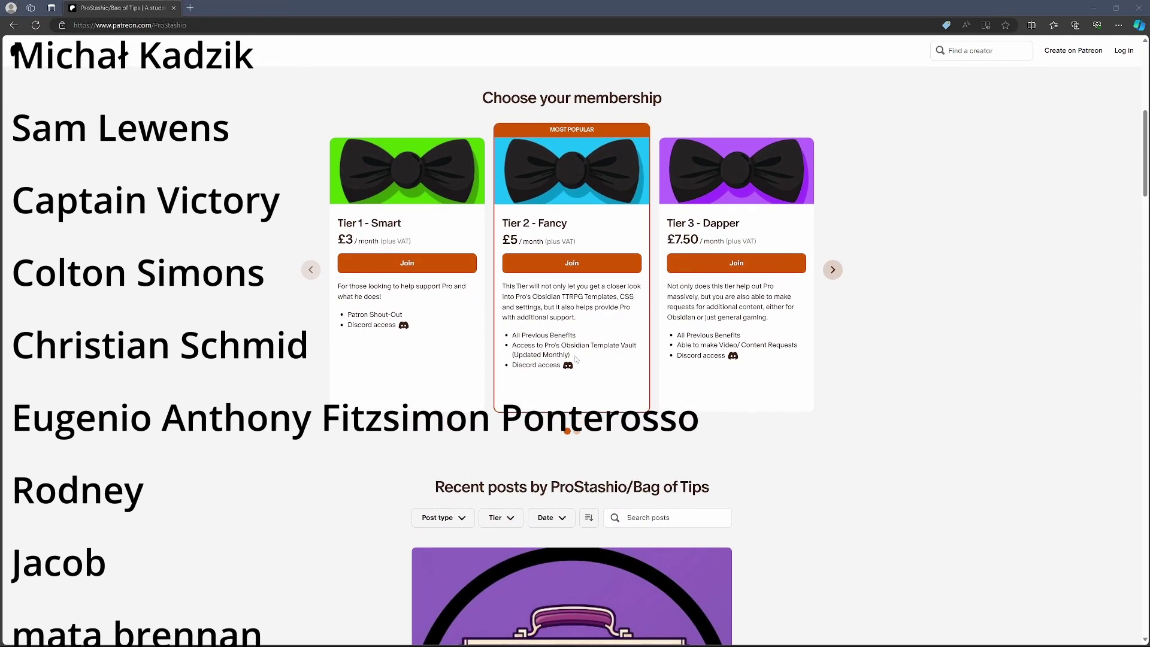
{"action": "triple_click", "coordinate": [575, 358]}
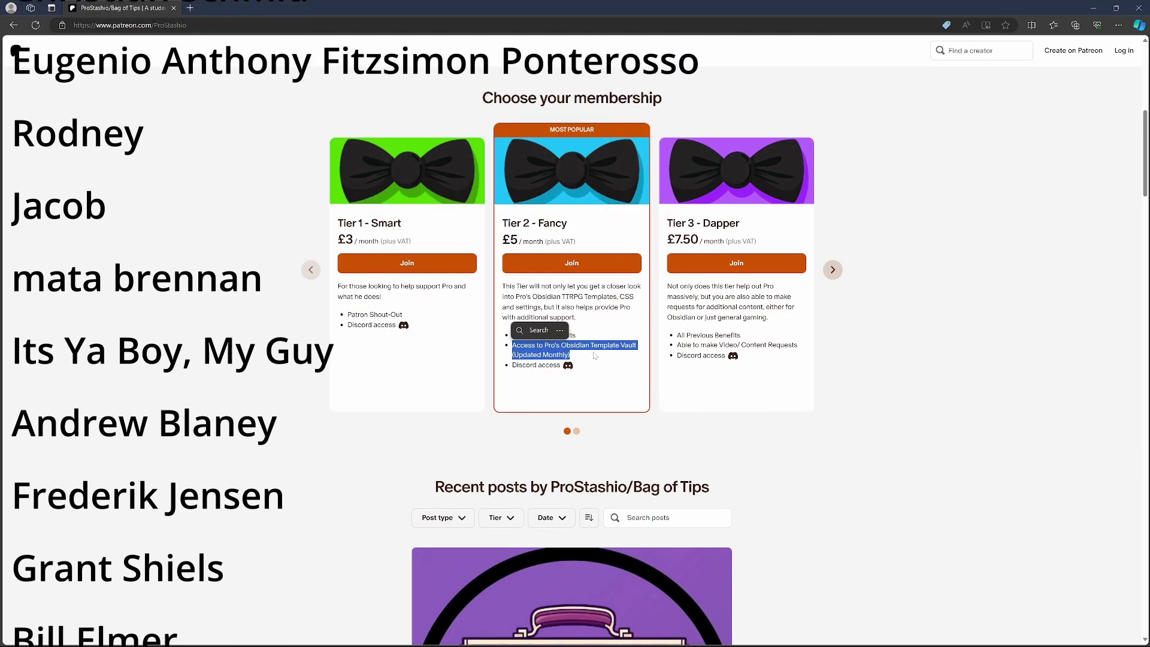
{"action": "left_click", "coordinate": [641, 373]}
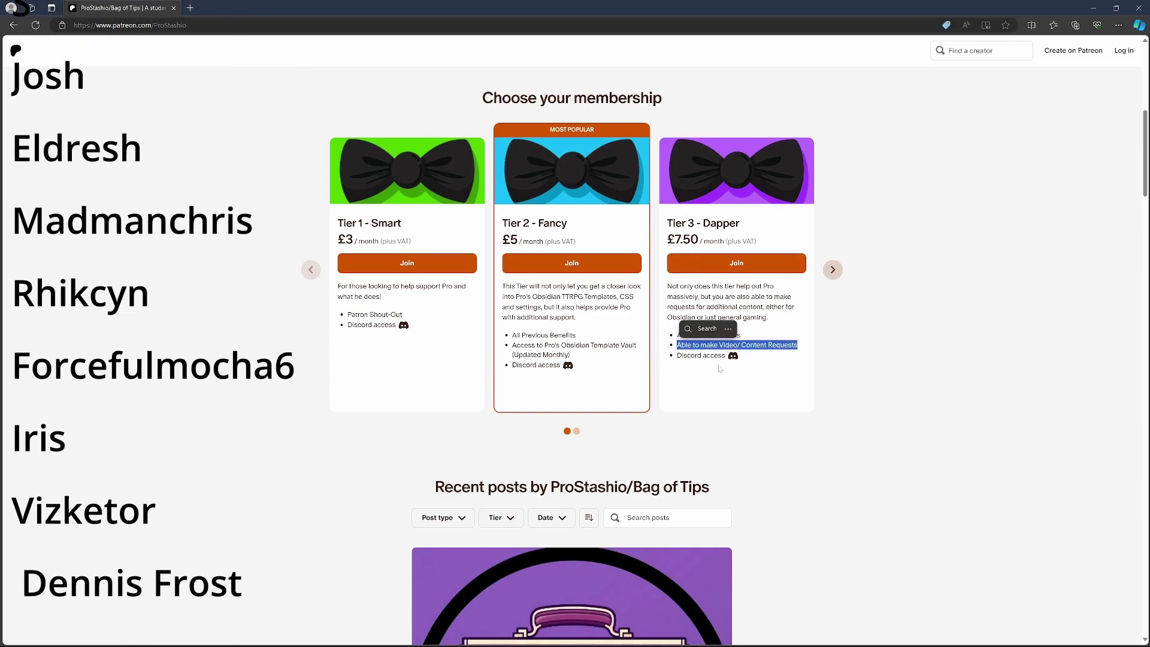
{"action": "left_click", "coordinate": [818, 359]}
{"action": "left_click", "coordinate": [832, 271]}
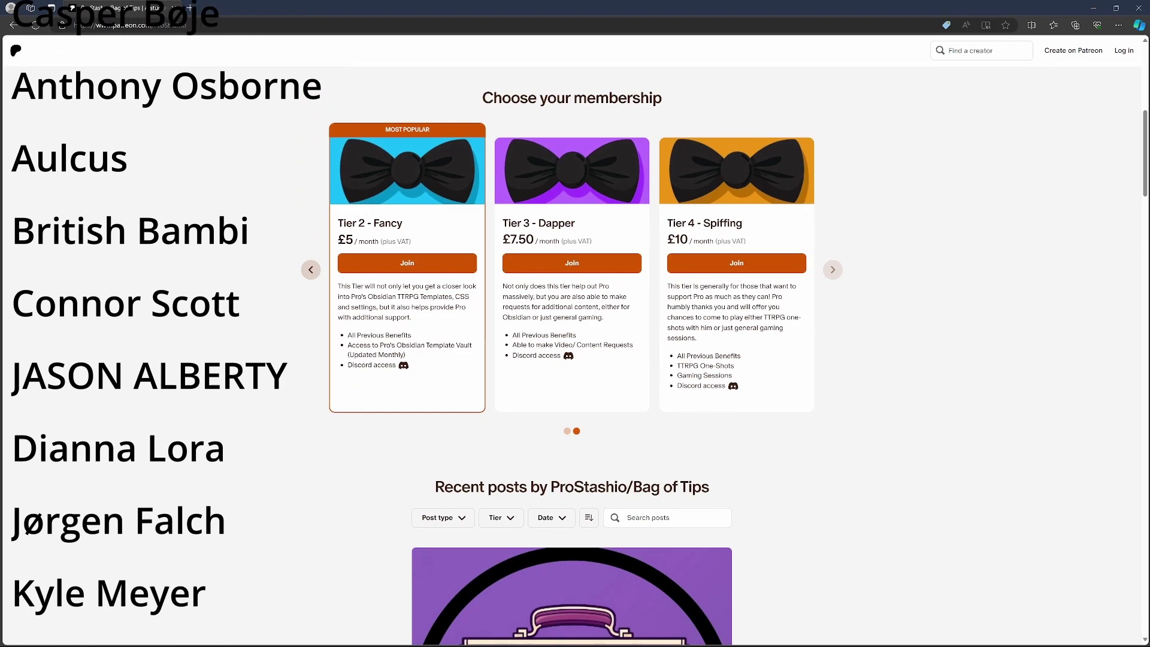
{"action": "mouse_move", "coordinate": [747, 370]}
{"action": "left_mouse_down"}
{"action": "mouse_move", "coordinate": [721, 376]}
{"action": "mouse_move", "coordinate": [689, 359]}
{"action": "left_mouse_up"}
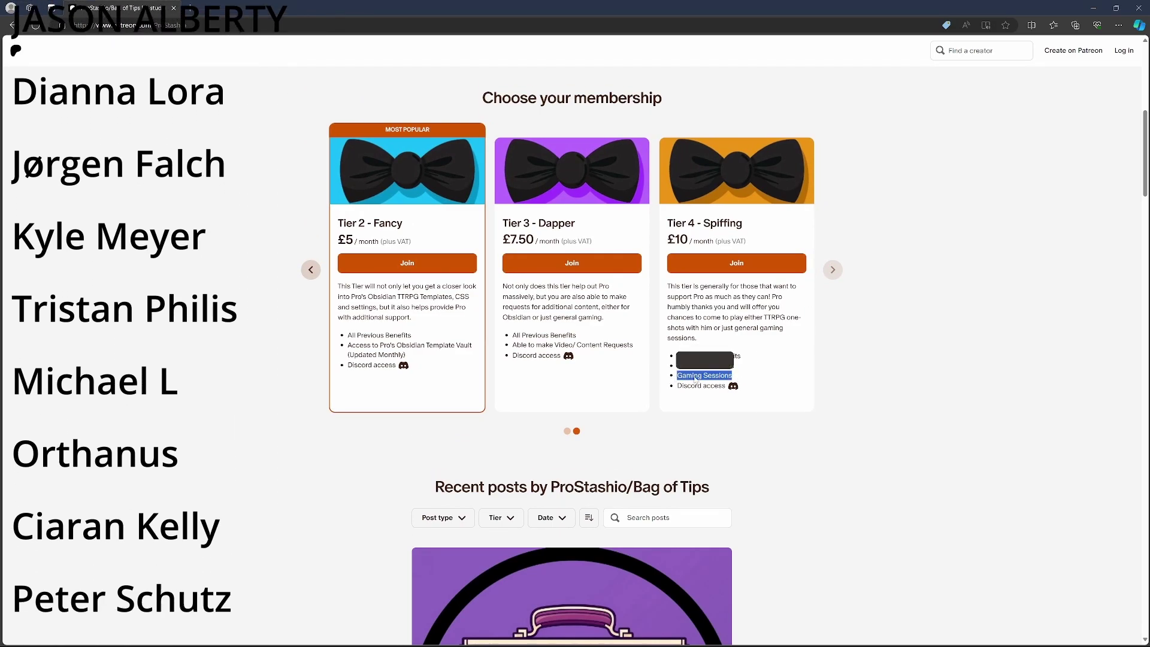
Scroll through the Recent posts to the final Community Discord post at the footer
{"action": "left_click", "coordinate": [806, 379]}
{"action": "scroll", "coordinate": [806, 378], "scroll_direction": "down", "scroll_amount": 1}
{"action": "scroll", "coordinate": [806, 379], "scroll_direction": "down", "scroll_amount": 2}
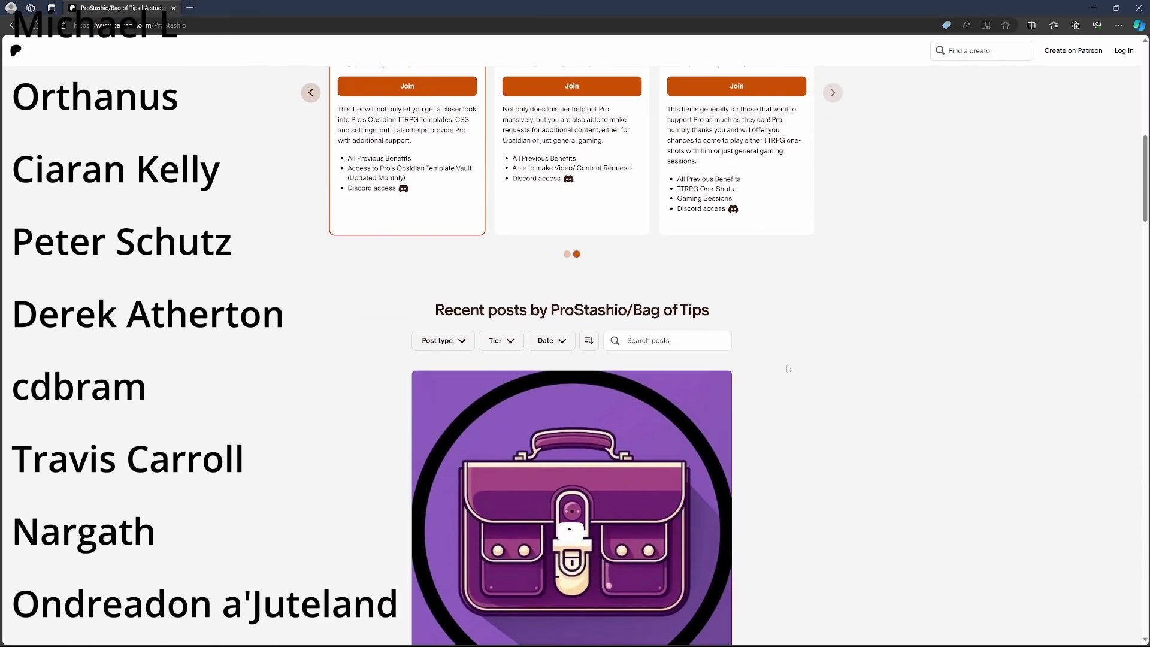
{"action": "scroll", "coordinate": [802, 365], "scroll_direction": "down", "scroll_amount": 2}
{"action": "scroll", "coordinate": [799, 354], "scroll_direction": "down", "scroll_amount": 2}
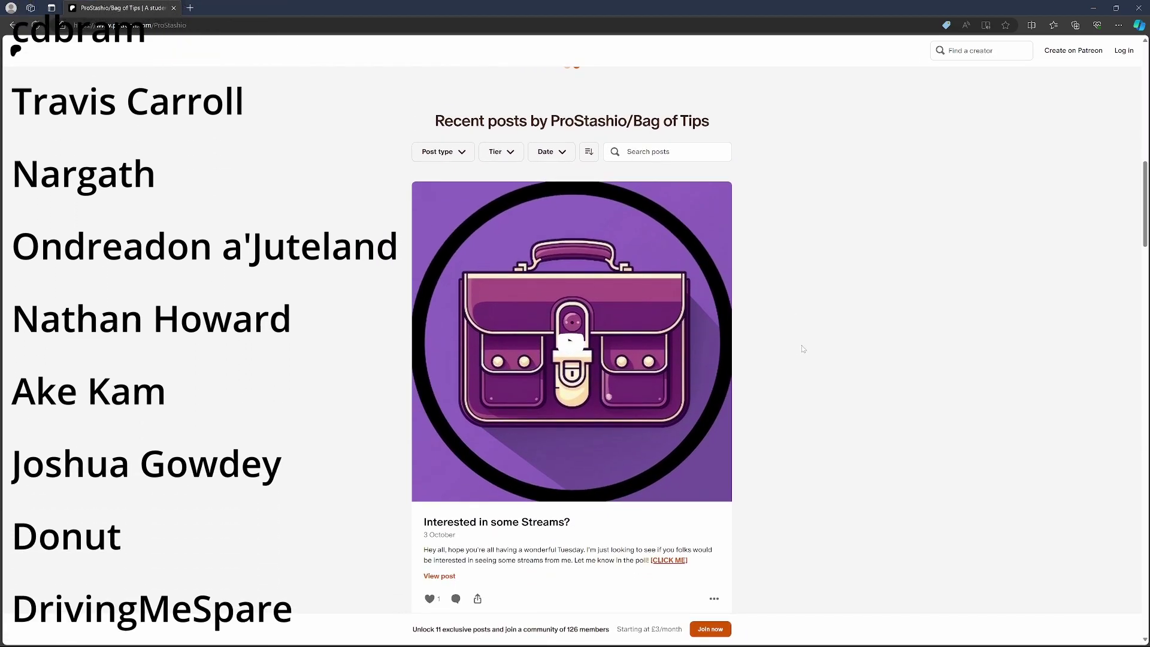
{"action": "scroll", "coordinate": [802, 352], "scroll_direction": "down", "scroll_amount": 3}
{"action": "scroll", "coordinate": [814, 355], "scroll_direction": "down", "scroll_amount": 2}
{"action": "scroll", "coordinate": [825, 356], "scroll_direction": "down", "scroll_amount": 2}
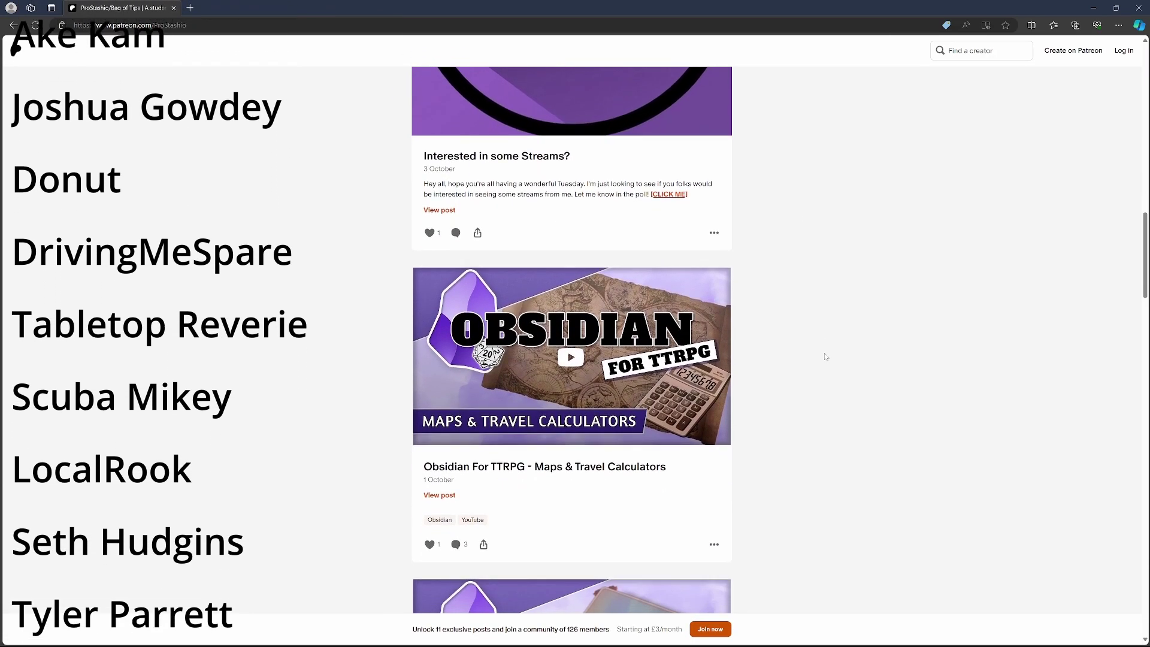
{"action": "scroll", "coordinate": [825, 357], "scroll_direction": "down", "scroll_amount": 1}
{"action": "scroll", "coordinate": [826, 356], "scroll_direction": "down", "scroll_amount": 1}
{"action": "scroll", "coordinate": [828, 357], "scroll_direction": "down", "scroll_amount": 2}
{"action": "scroll", "coordinate": [828, 357], "scroll_direction": "down", "scroll_amount": 2}
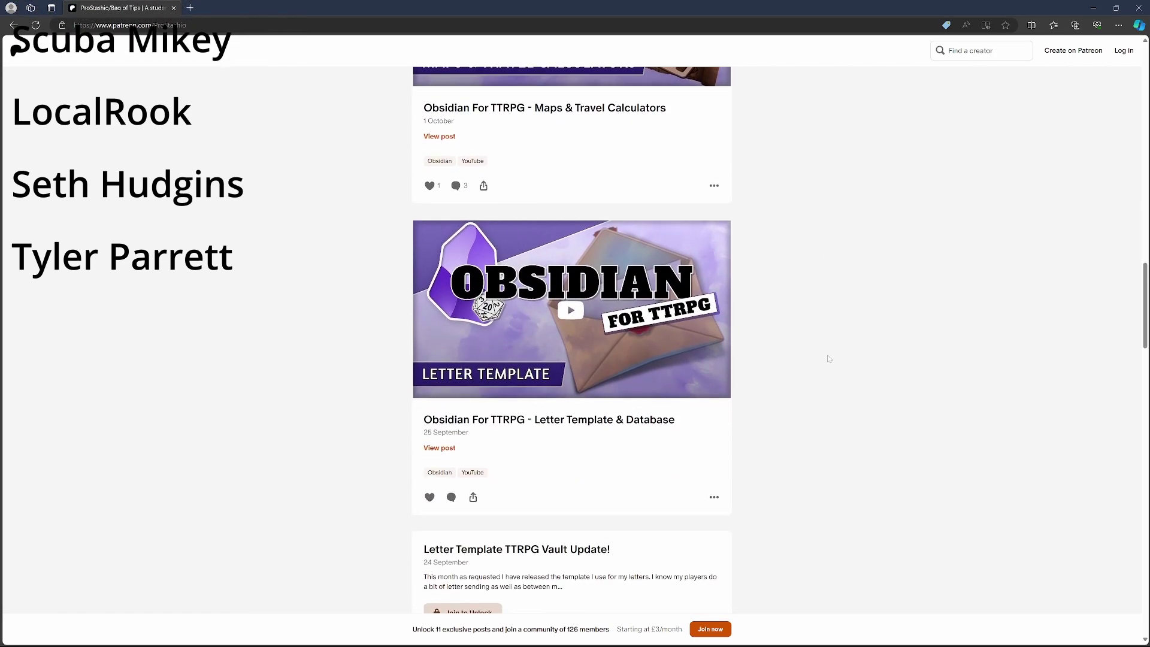
{"action": "scroll", "coordinate": [829, 358], "scroll_direction": "down", "scroll_amount": 2}
{"action": "scroll", "coordinate": [830, 358], "scroll_direction": "down", "scroll_amount": 1}
{"action": "scroll", "coordinate": [829, 359], "scroll_direction": "down", "scroll_amount": 1}
{"action": "scroll", "coordinate": [830, 359], "scroll_direction": "down", "scroll_amount": 1}
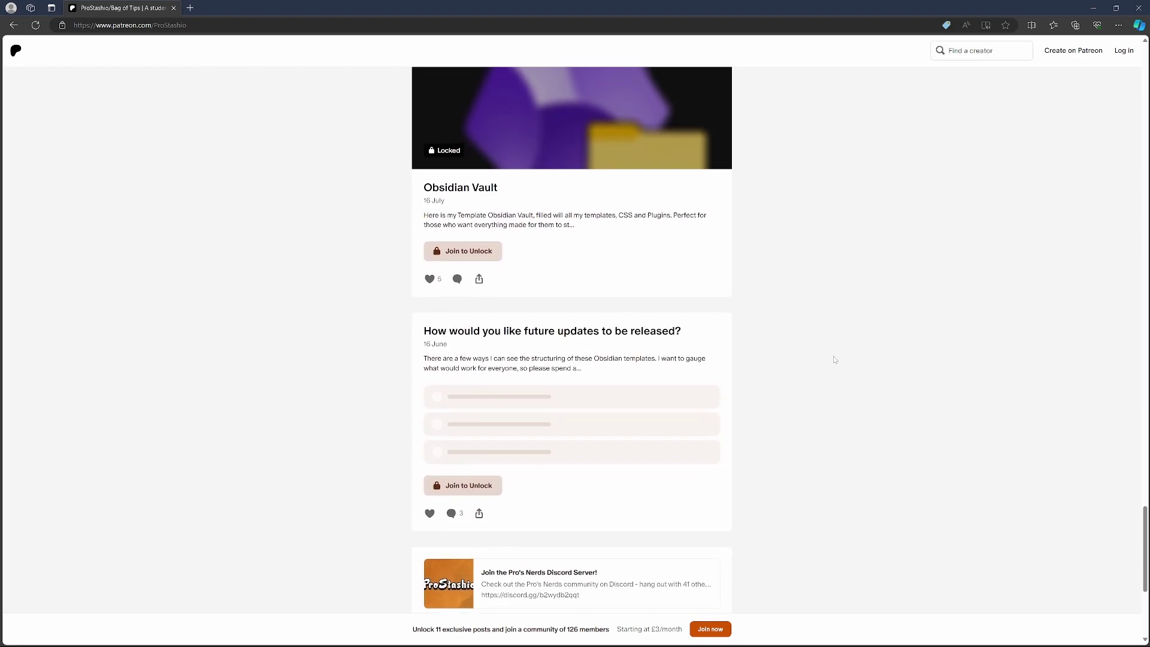
{"action": "scroll", "coordinate": [834, 359], "scroll_direction": "down", "scroll_amount": 3}
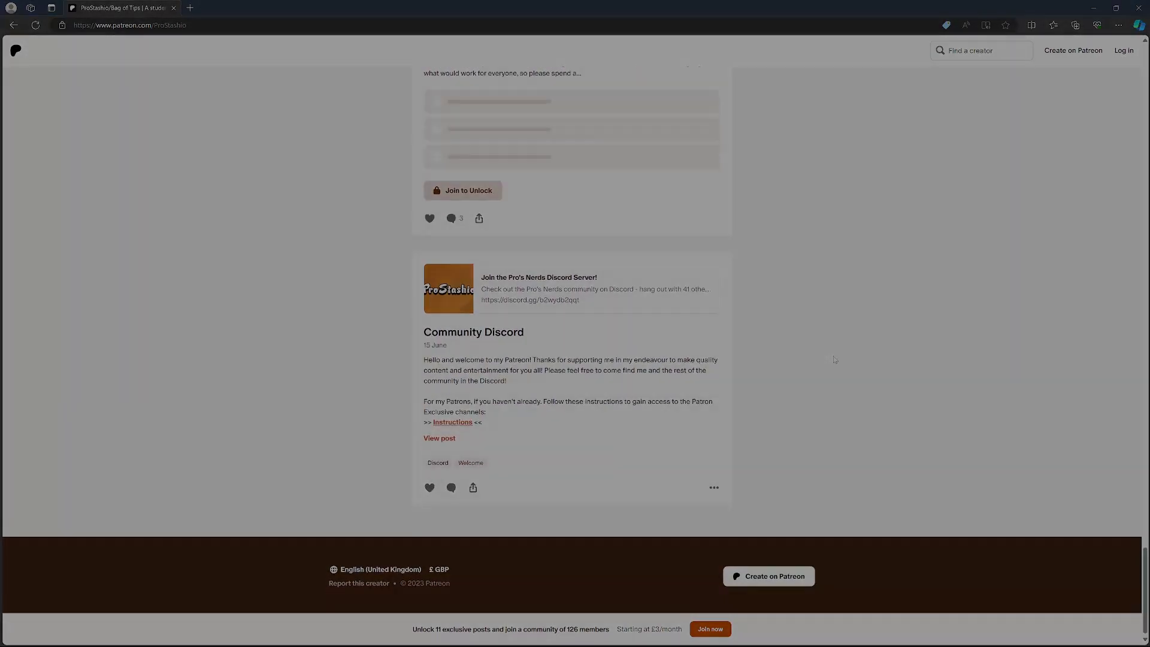